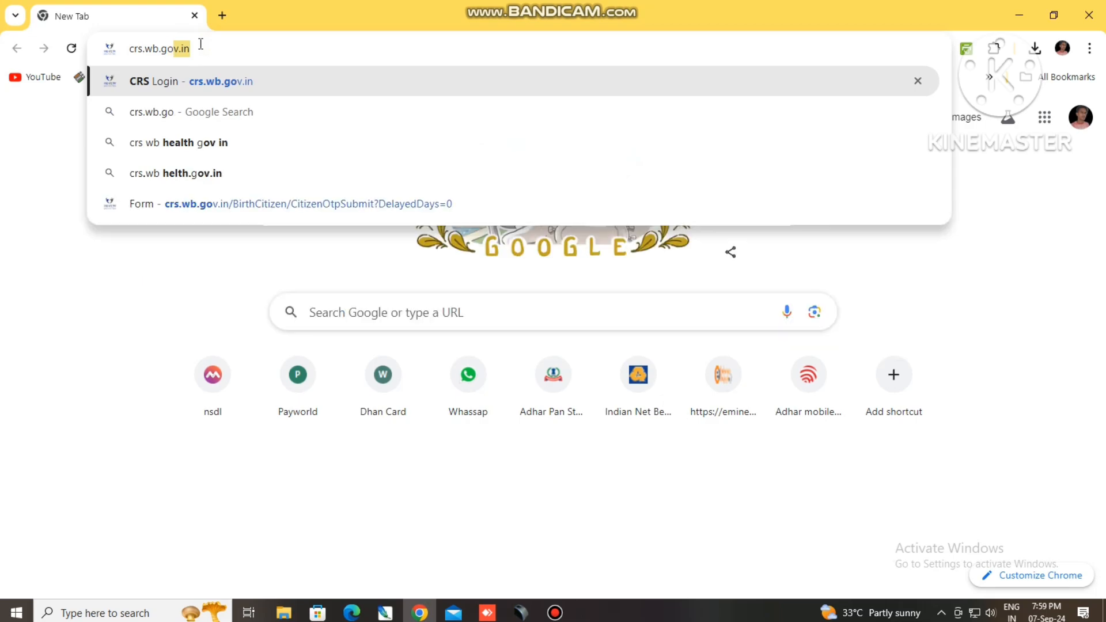
# Step: Load crs.wb.gov.in in Chrome to reach the Janma-Mrityu Tathya login page
pyautogui.write('in')
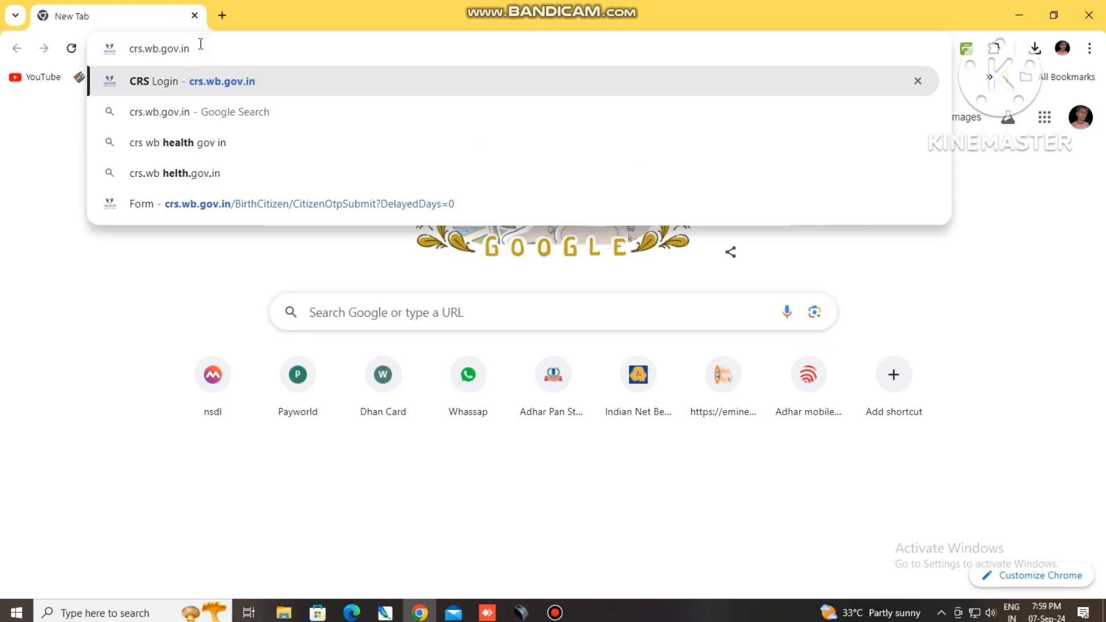
pyautogui.press('Return')
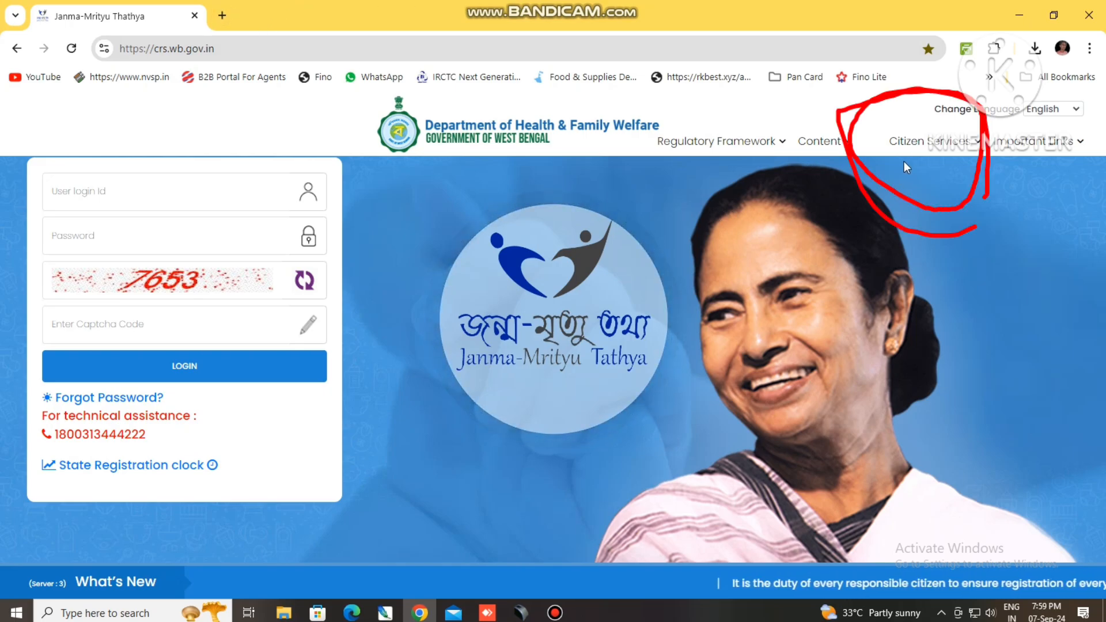
# Step: Show the Birth services submenu under Citizen Services in the top menu
pyautogui.click(915, 144)
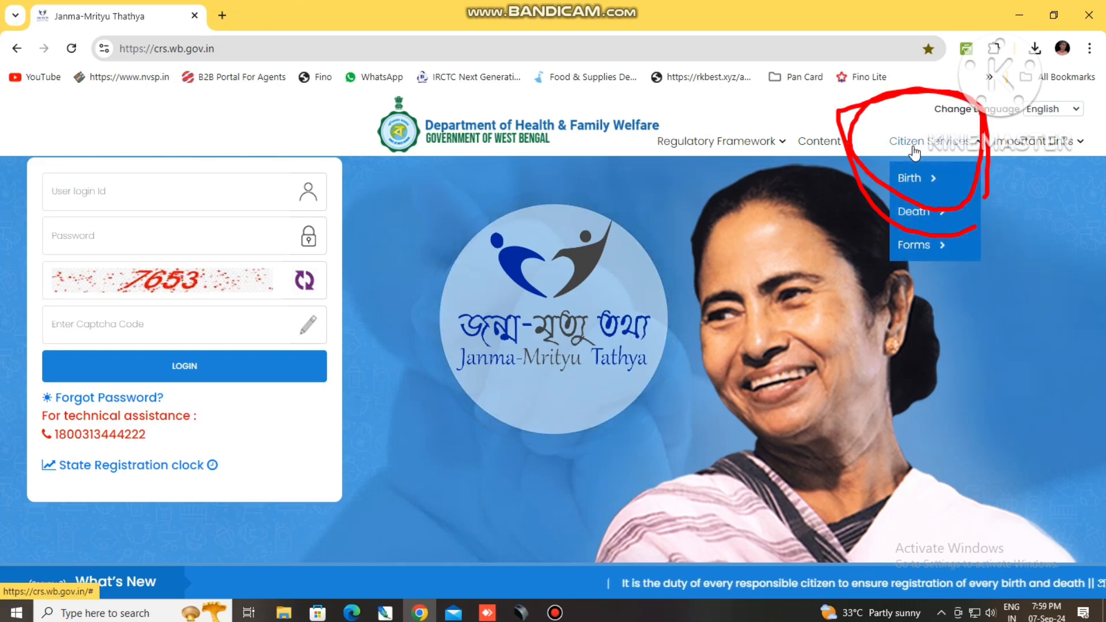
pyautogui.click(919, 180)
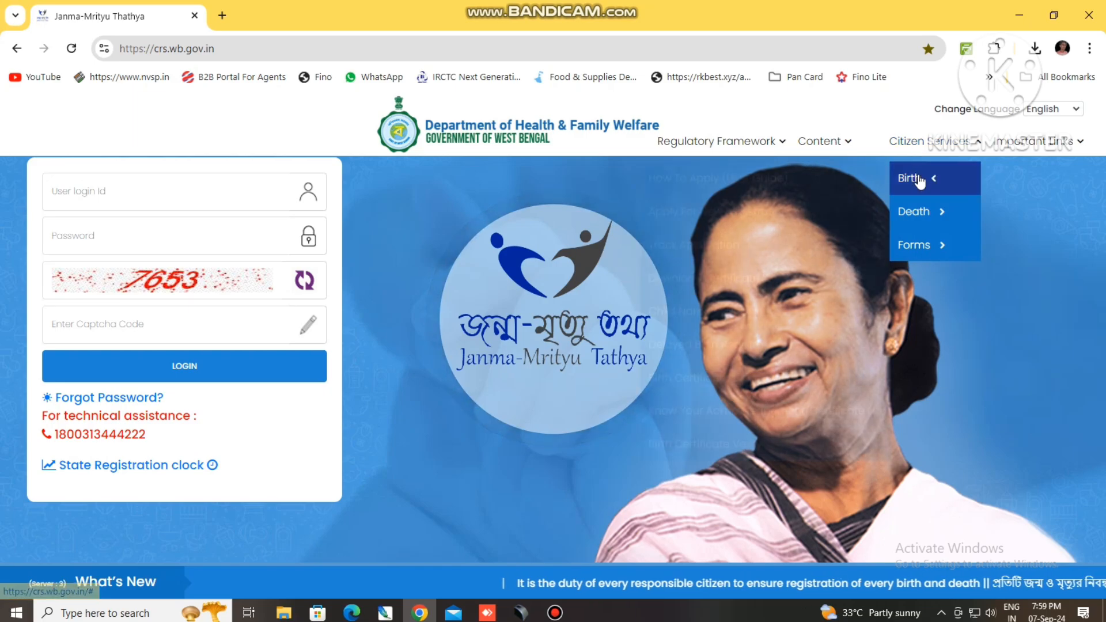
pyautogui.click(914, 242)
pyautogui.click(912, 187)
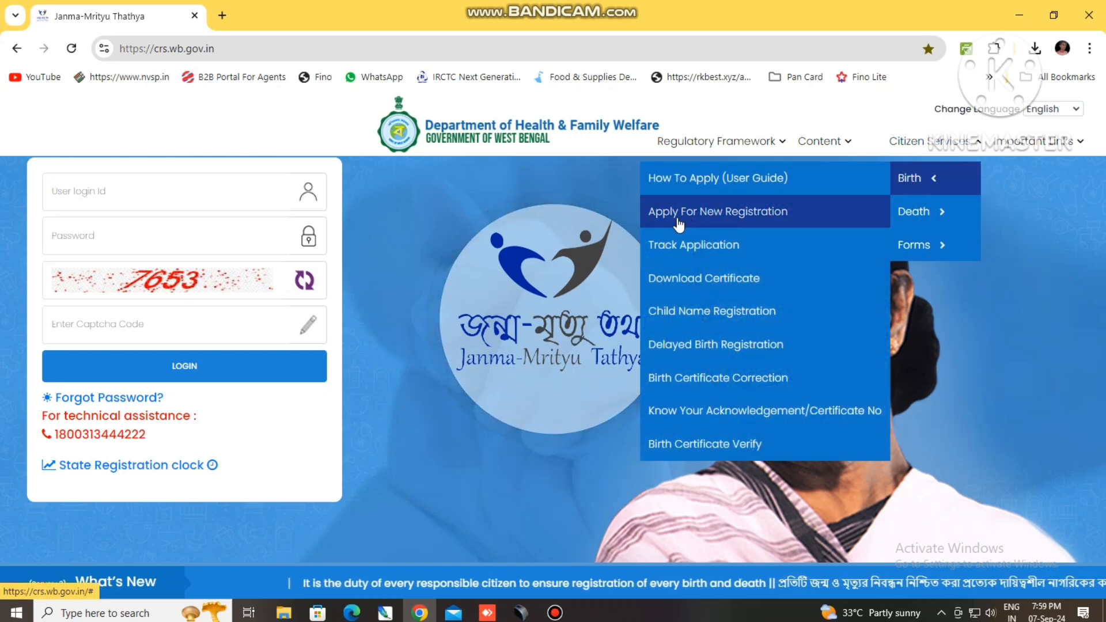
# Step: Apply for new registration, verifying the applicant's mobile number with the received one-time code
pyautogui.click(711, 214)
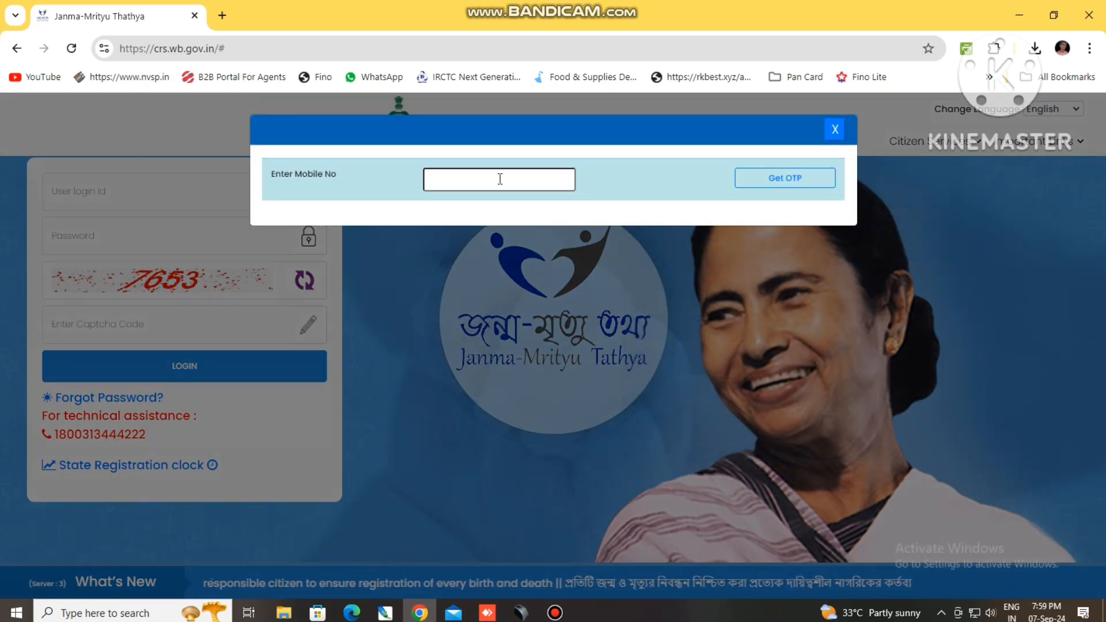
pyautogui.click(499, 179)
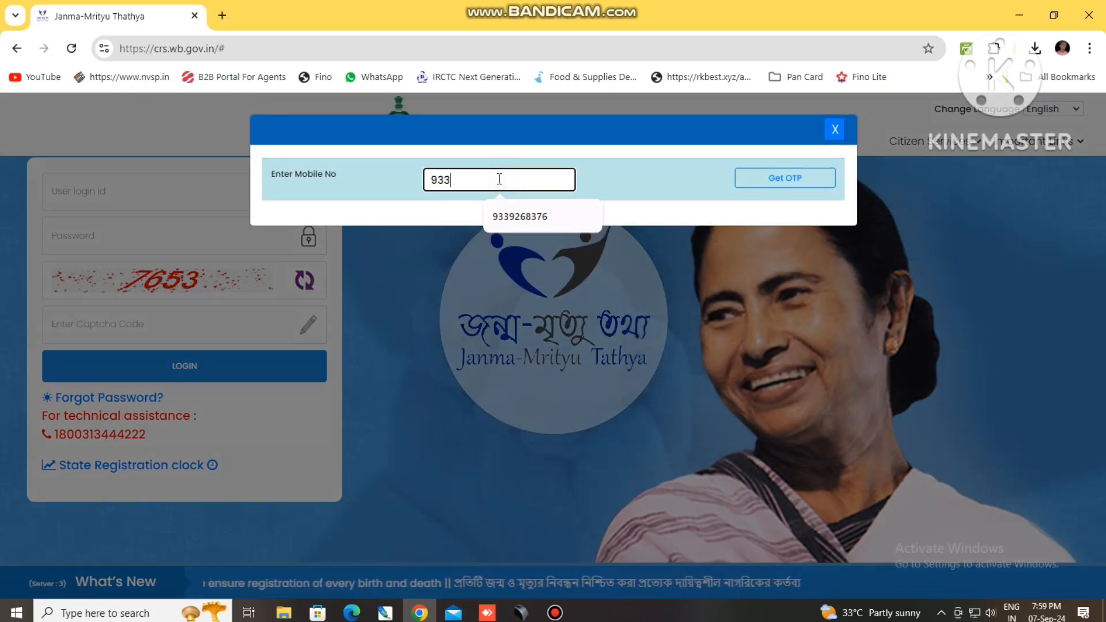
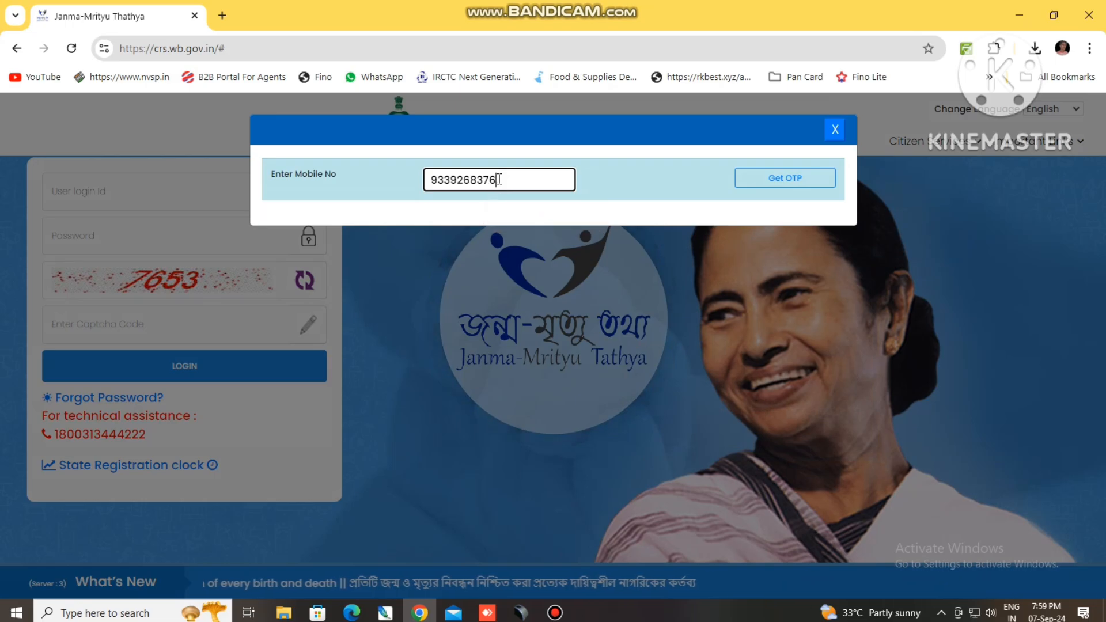
pyautogui.click(772, 182)
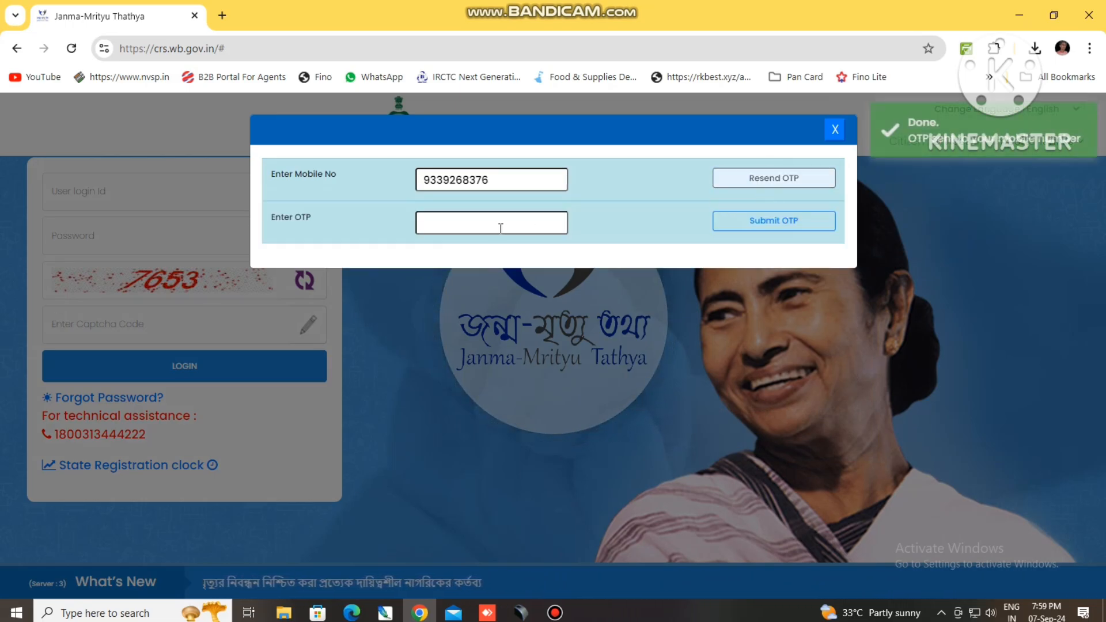
pyautogui.click(497, 224)
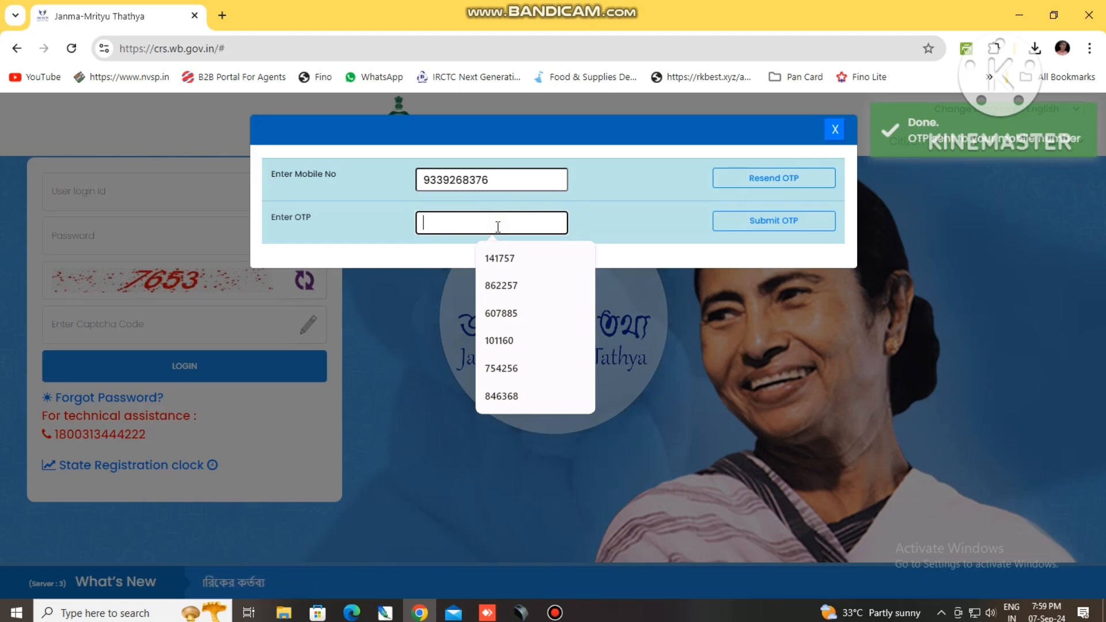
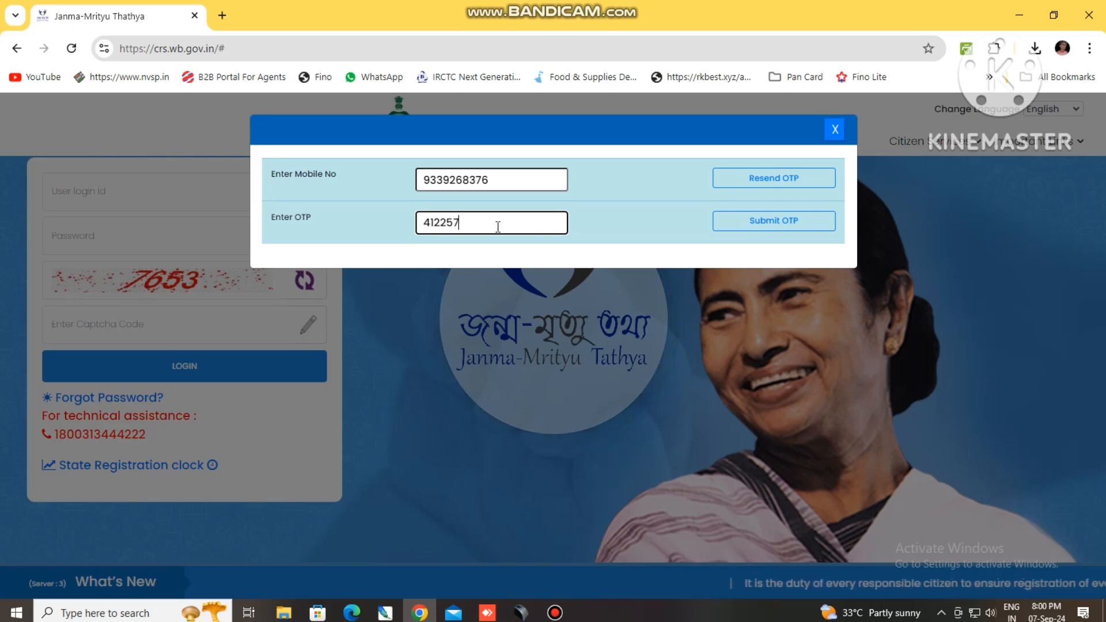
pyautogui.click(782, 227)
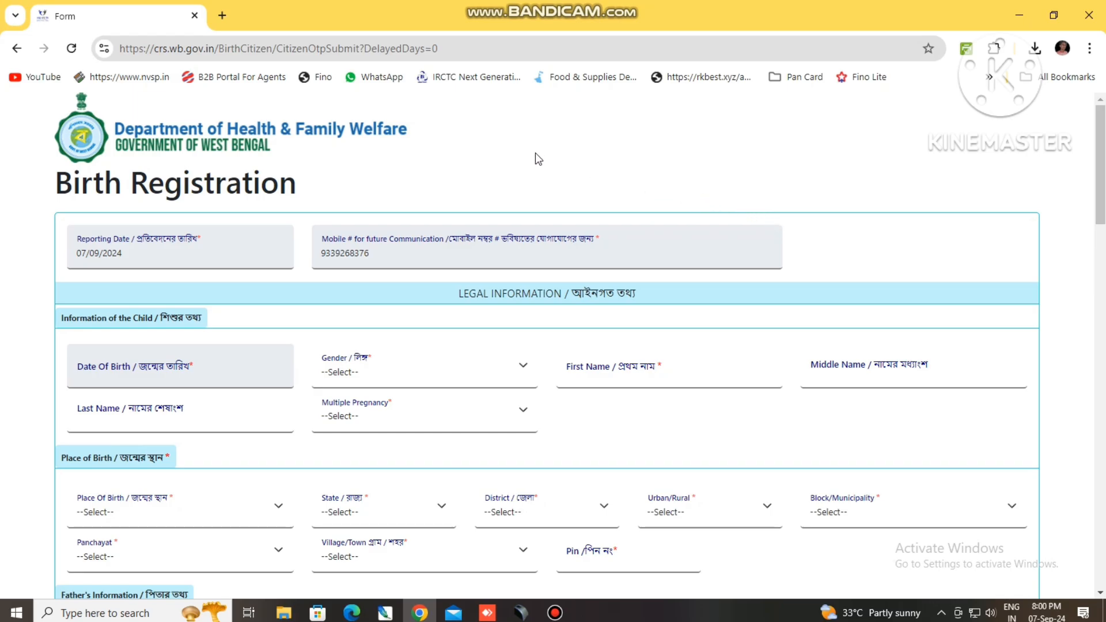
# Step: Pick 23 April 1998 in the child's Date Of Birth picker
pyautogui.scroll(-3, 459, 168)
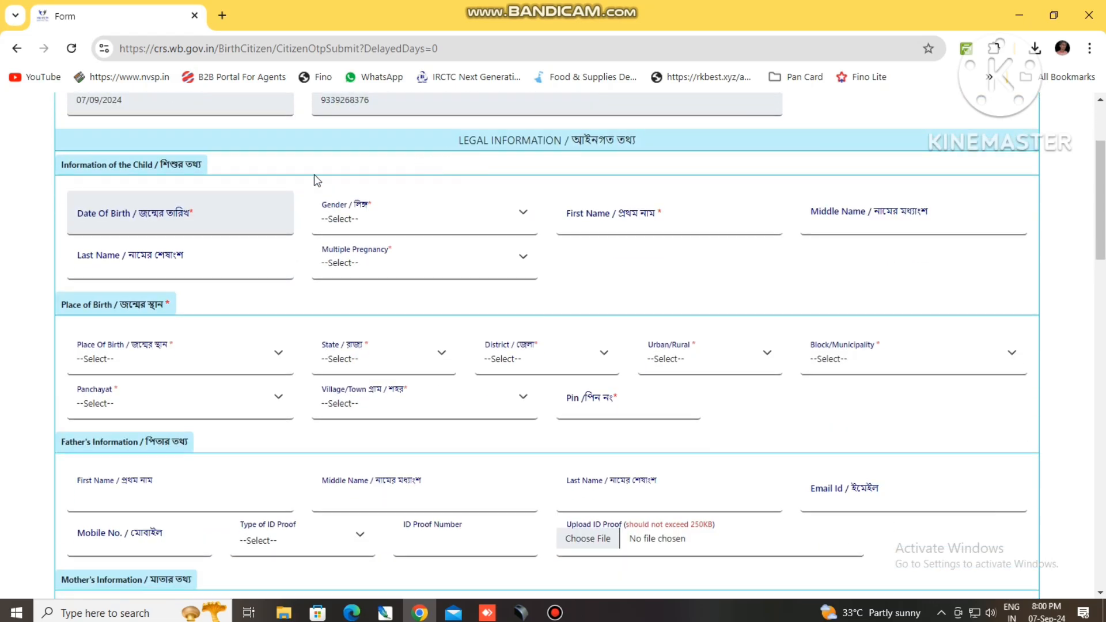
pyautogui.click(169, 225)
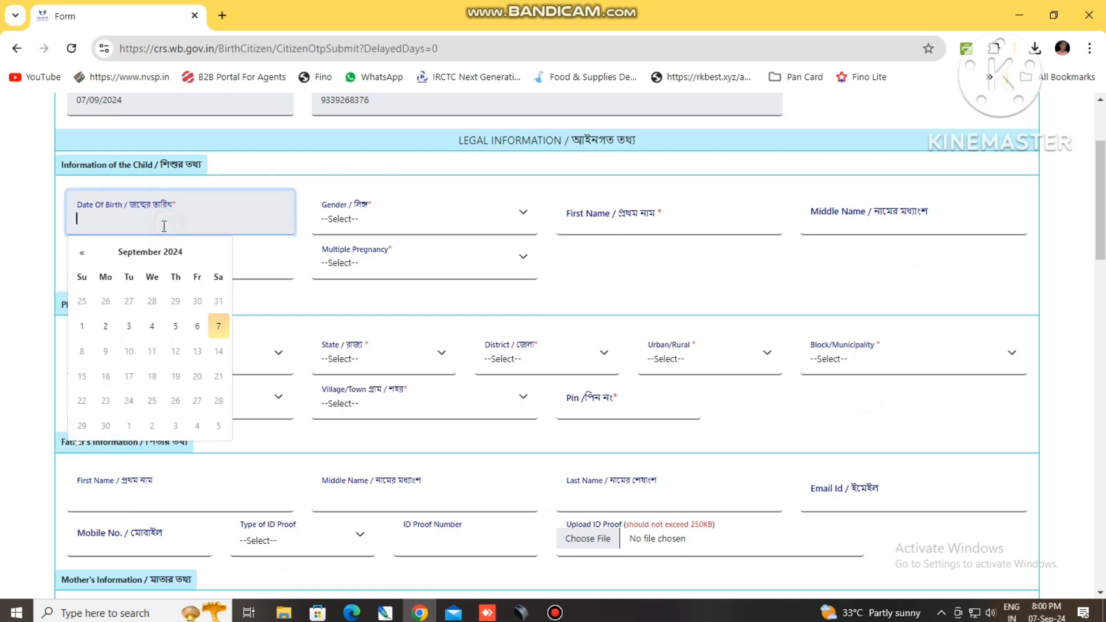
pyautogui.click(124, 251)
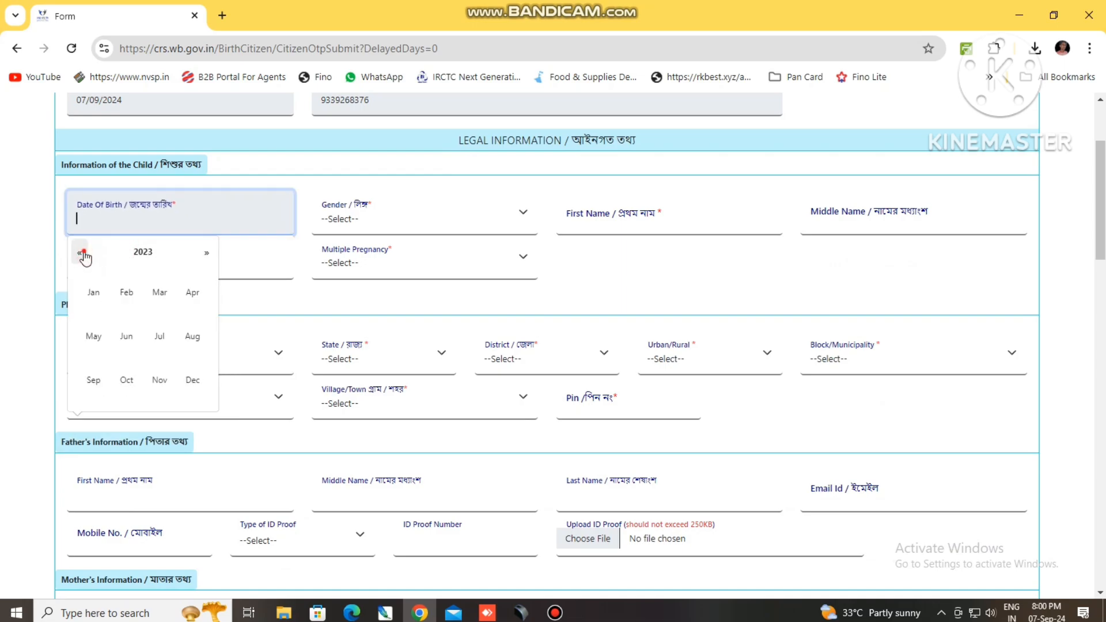
pyautogui.click(121, 252)
pyautogui.click(75, 253)
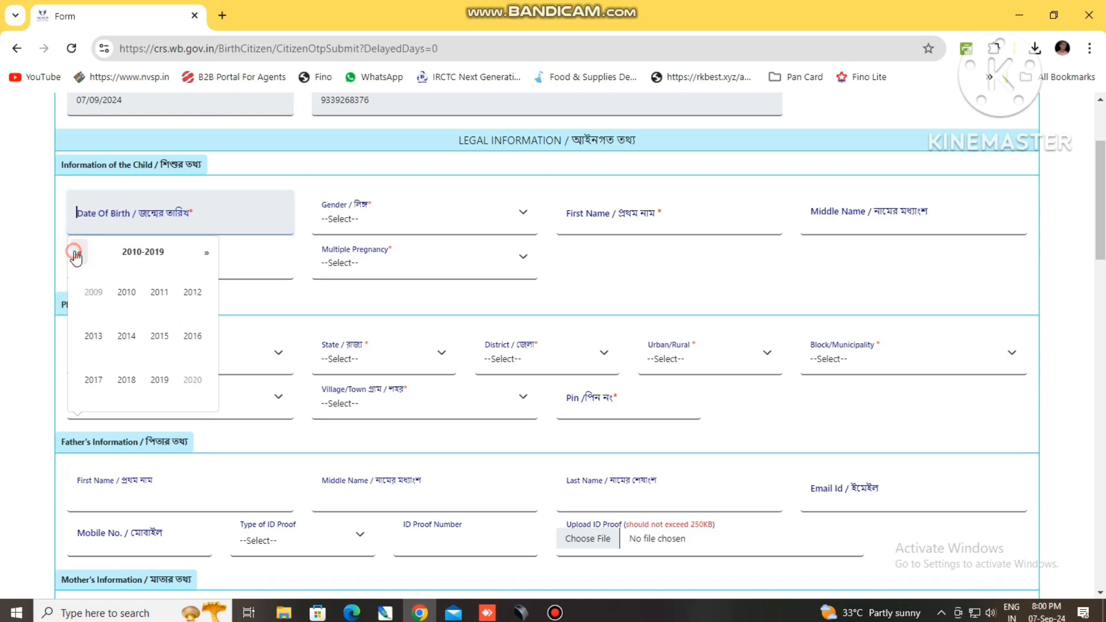
pyautogui.click(75, 253)
pyautogui.click(75, 253)
pyautogui.click(121, 379)
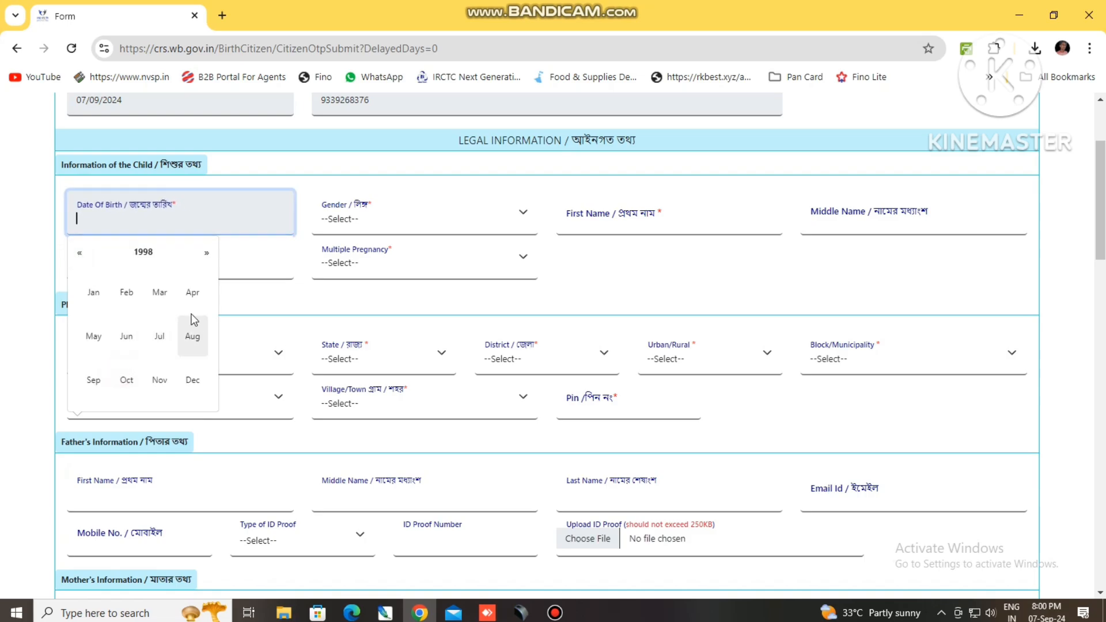
pyautogui.click(193, 295)
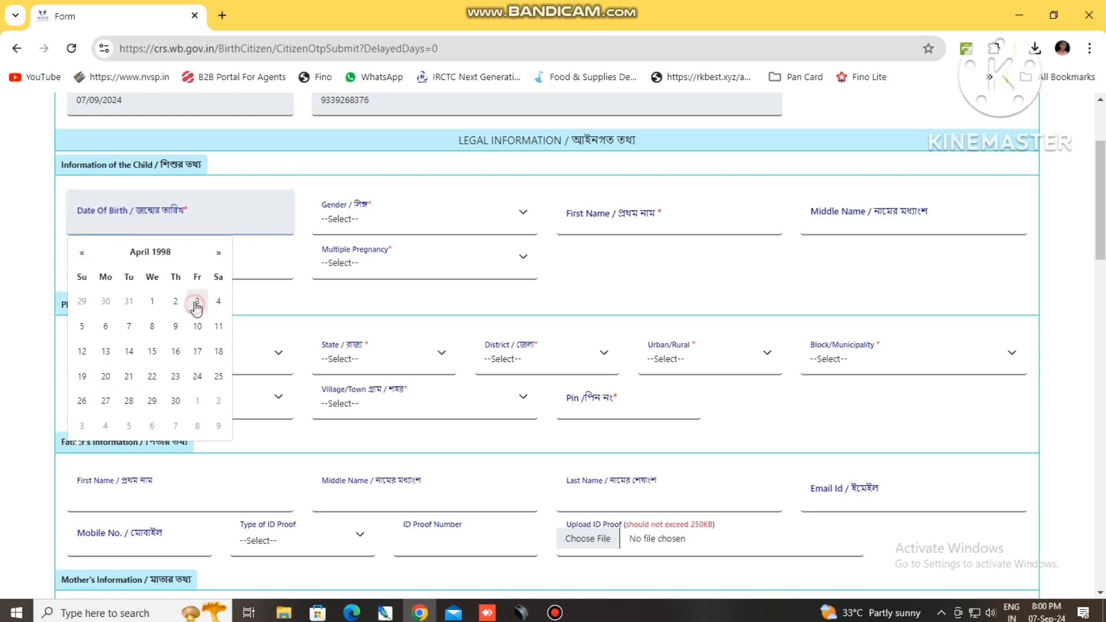
pyautogui.click(175, 376)
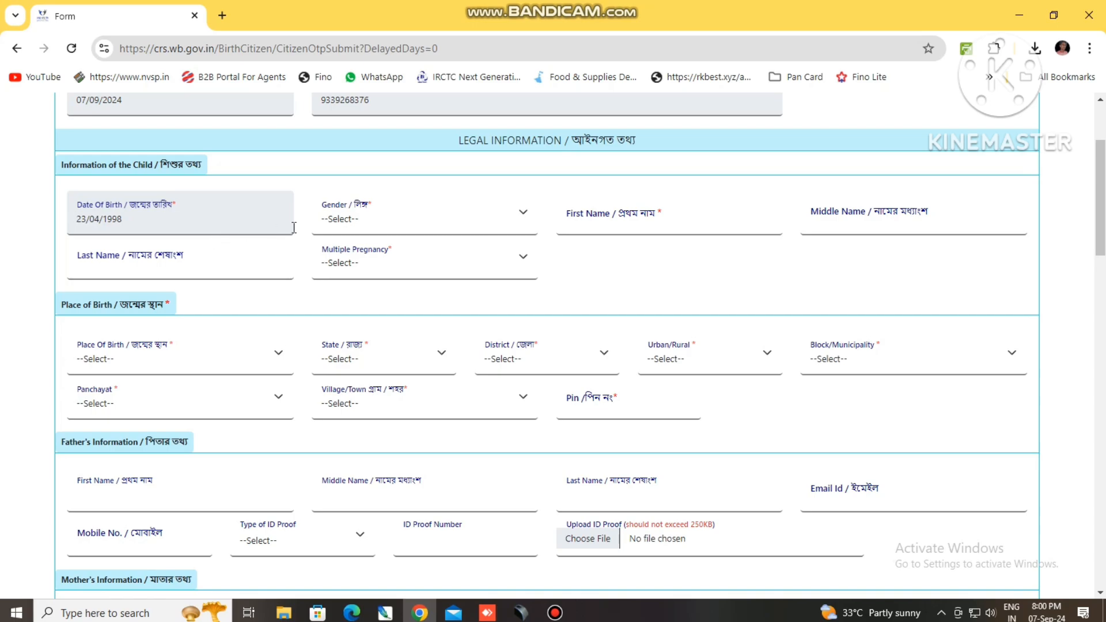
# Step: Set the child's gender to Male and enter the child's first and last names
pyautogui.click(362, 221)
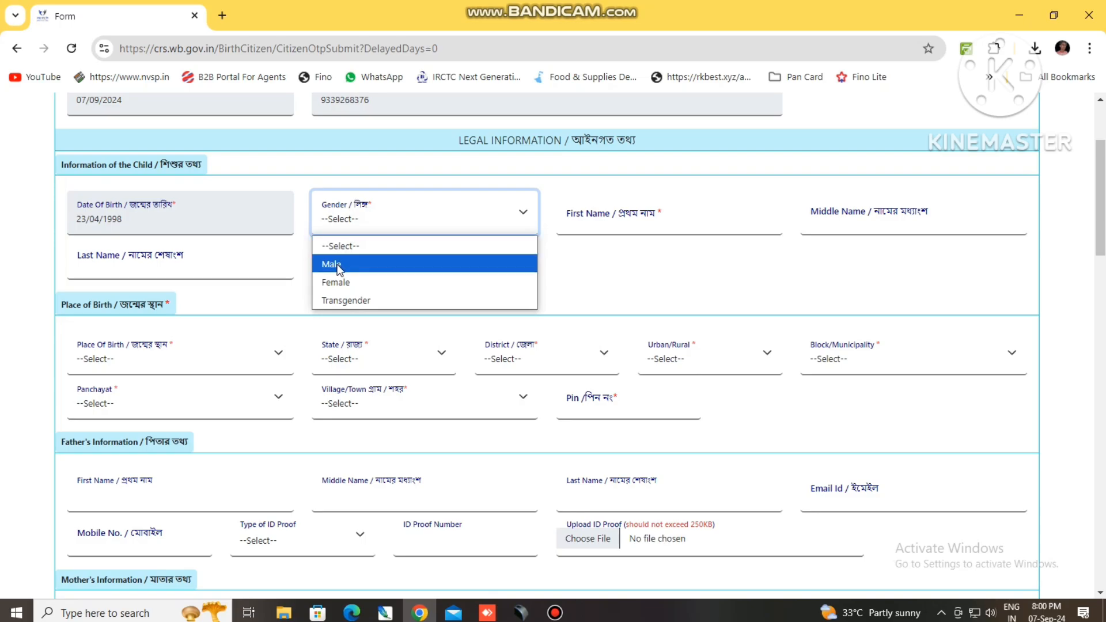
pyautogui.click(339, 265)
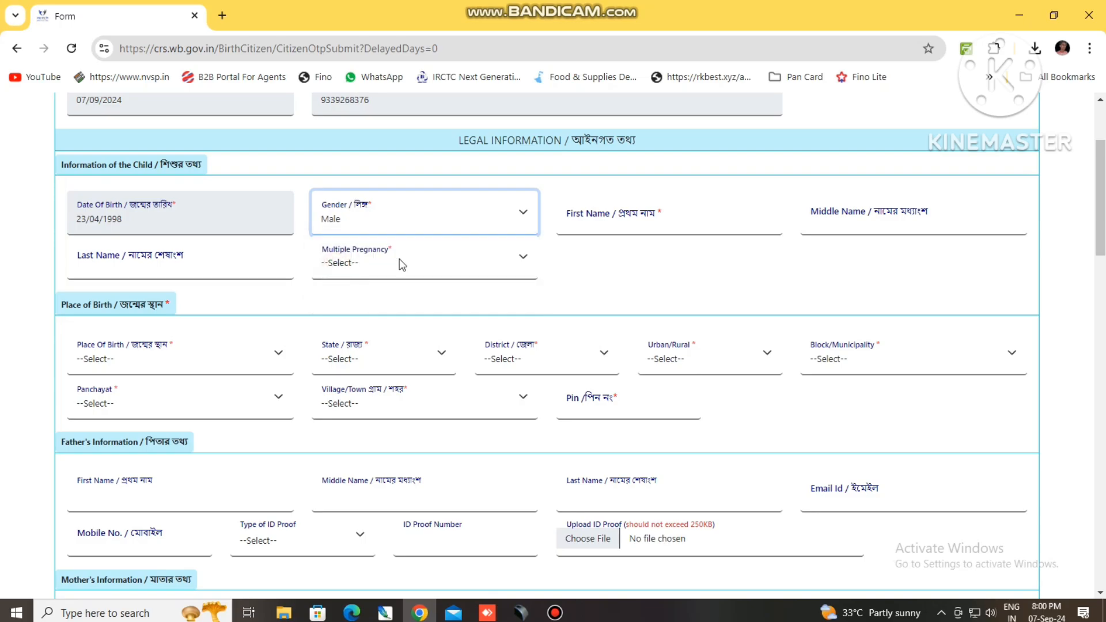
pyautogui.click(605, 228)
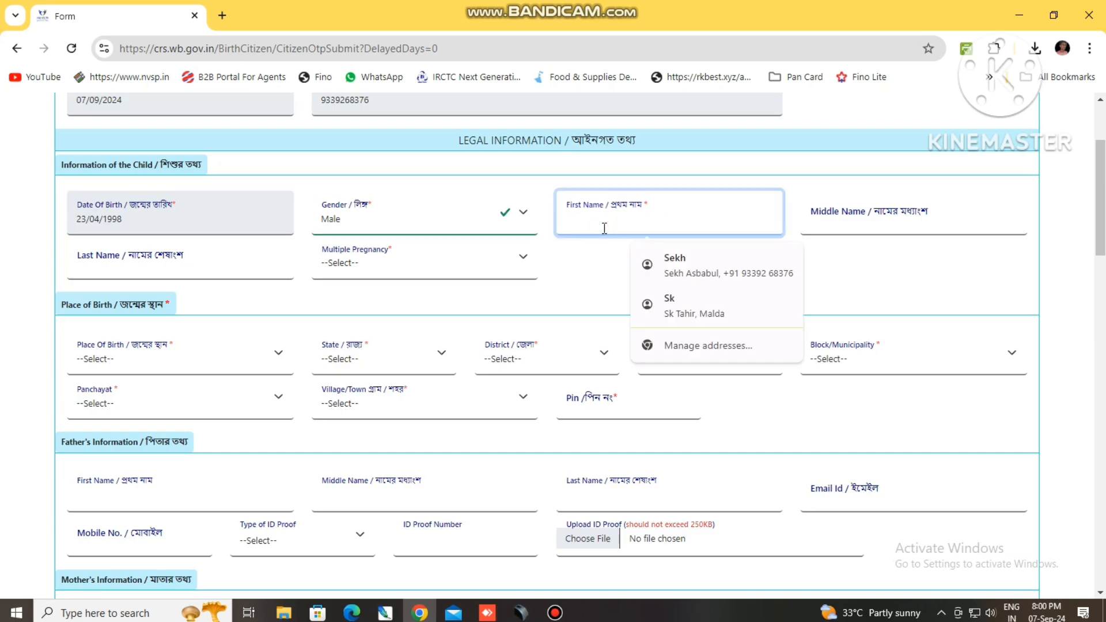
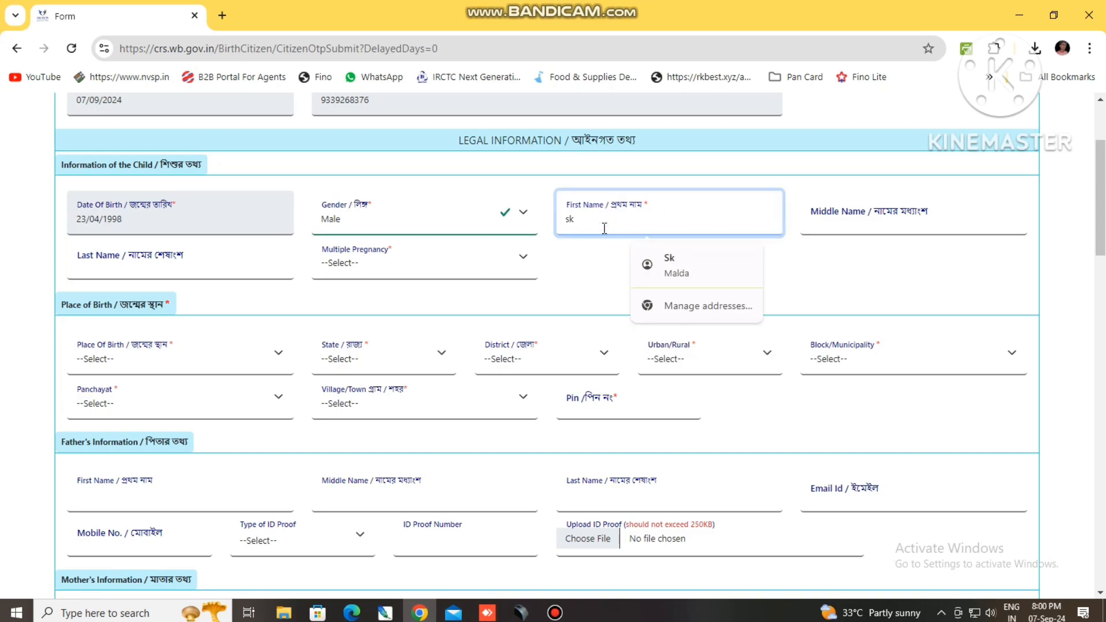
pyautogui.click(601, 264)
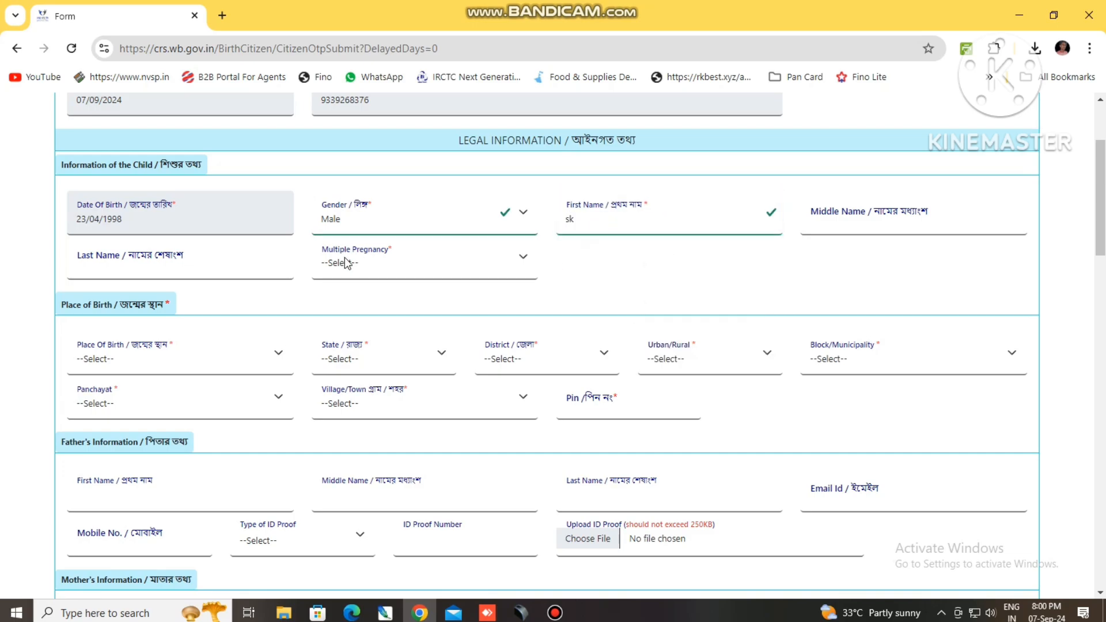
pyautogui.click(171, 263)
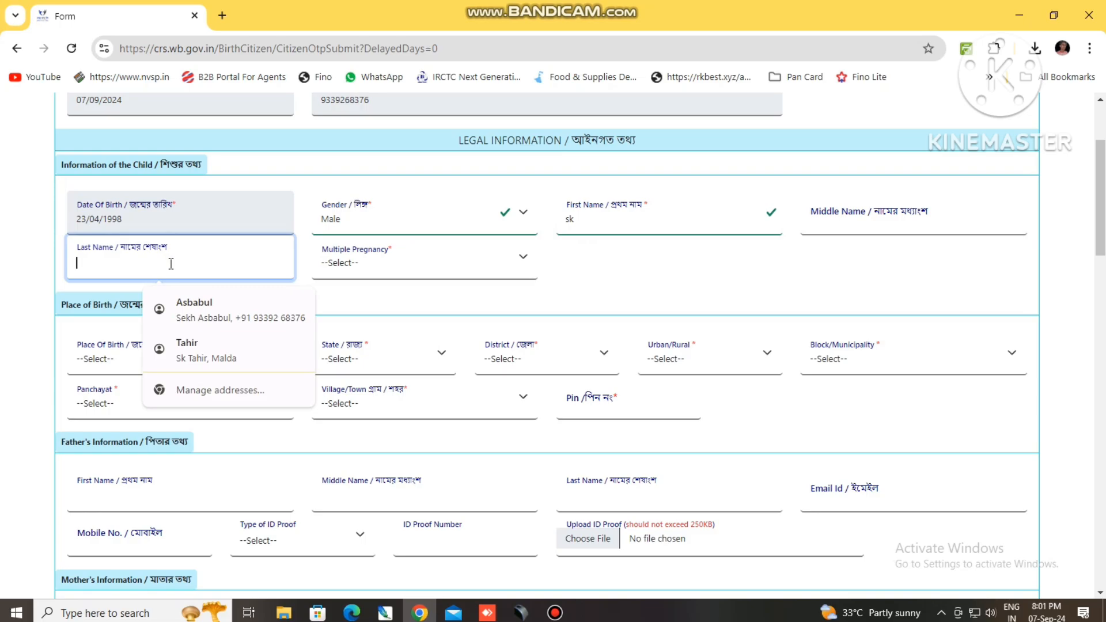
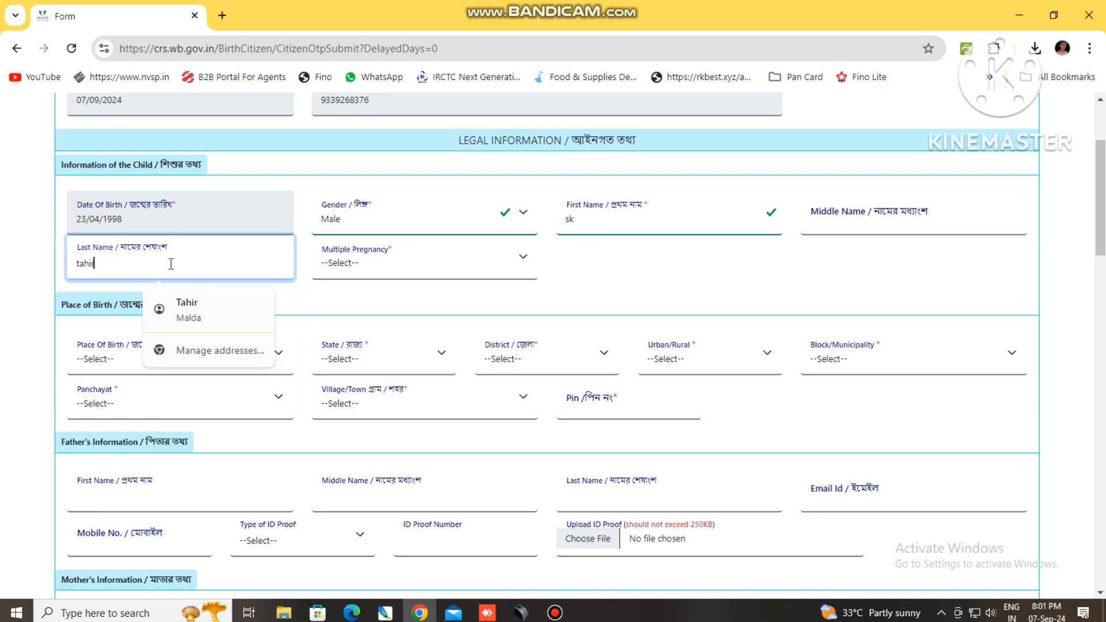
pyautogui.click(365, 303)
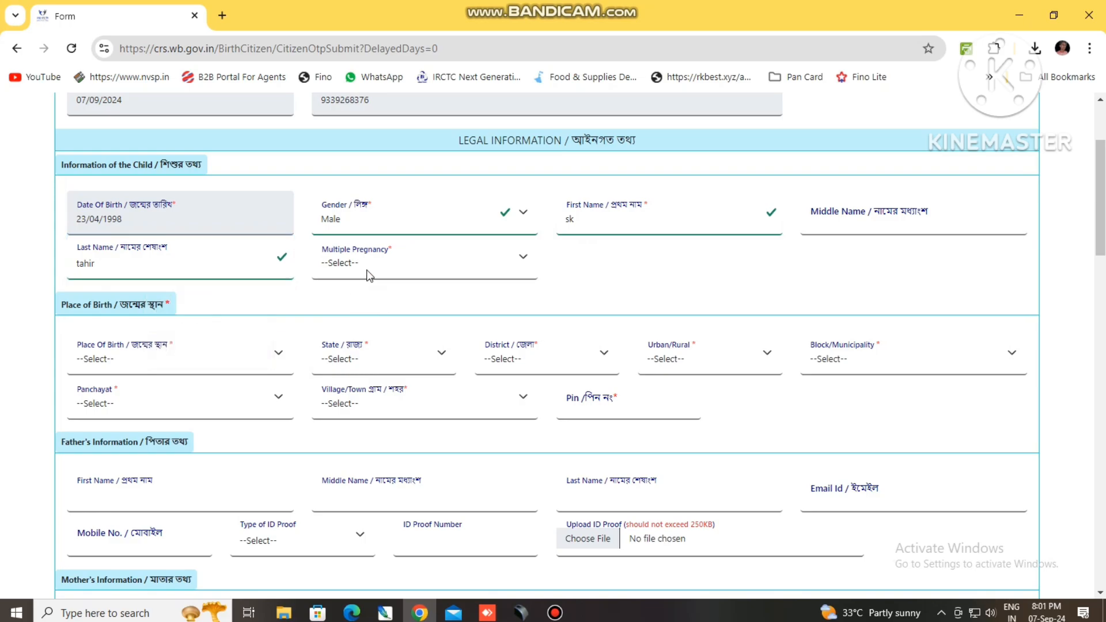
# Step: Set Multiple Pregnancy to Single
pyautogui.click(389, 272)
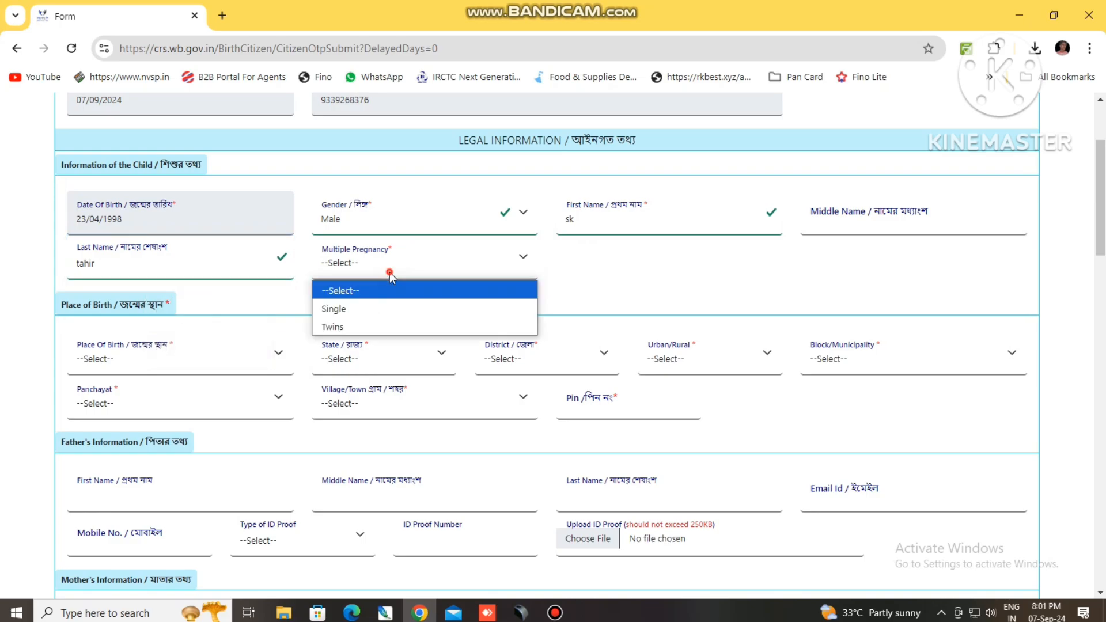
pyautogui.click(349, 311)
pyautogui.click(656, 286)
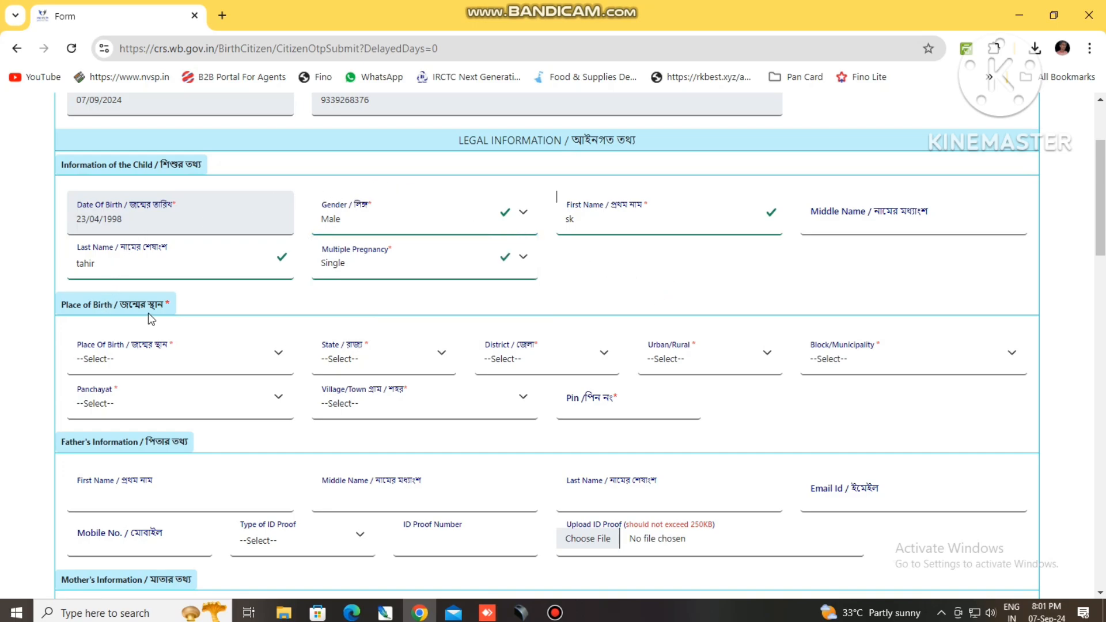
# Step: Set the place of birth to Hospital in West Bengal, Malda district
pyautogui.moveTo(68, 305); pyautogui.dragTo(171, 309)
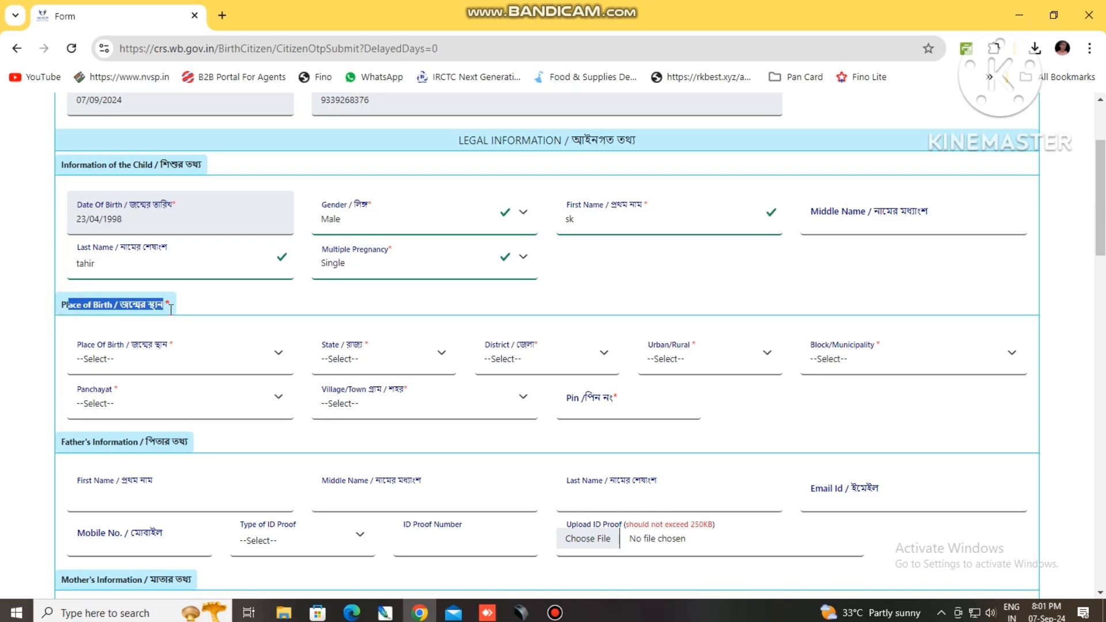
pyautogui.click(199, 317)
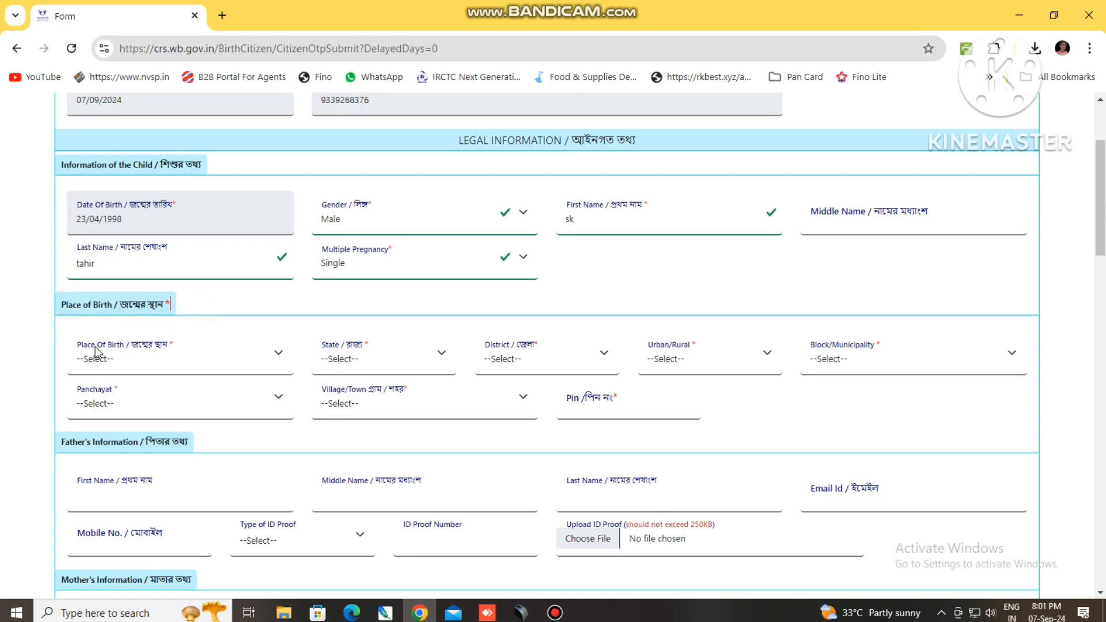
pyautogui.click(139, 367)
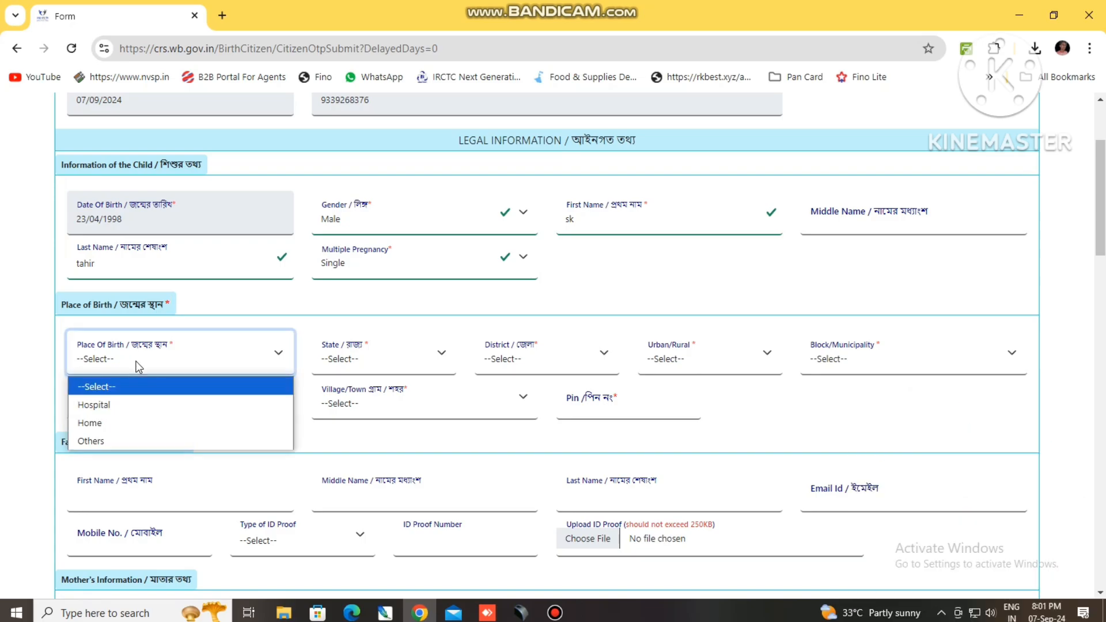
pyautogui.click(109, 406)
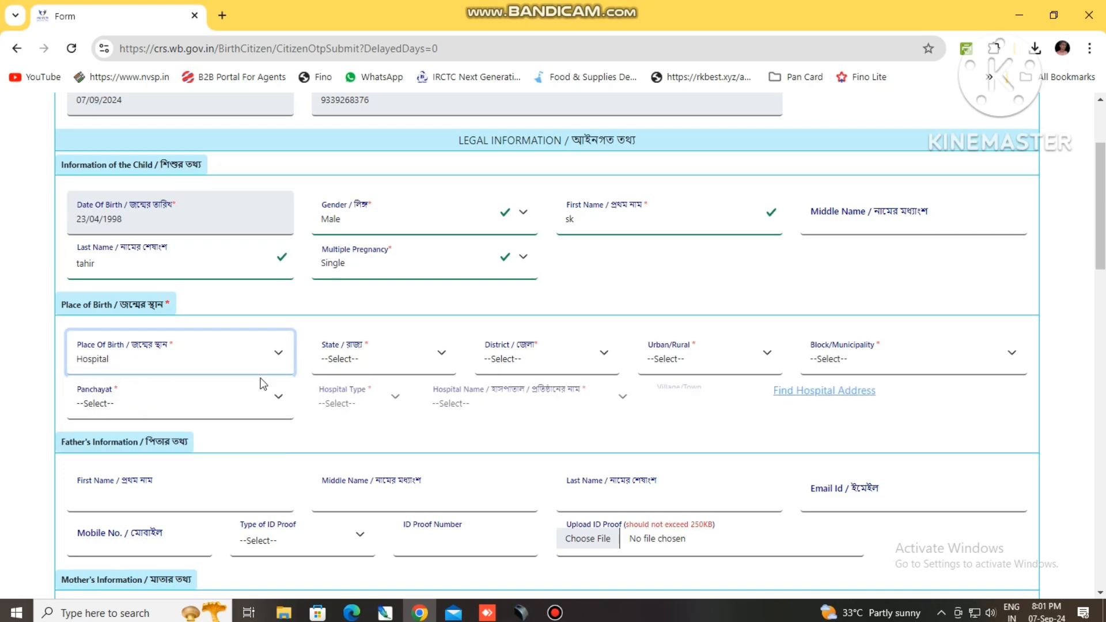
pyautogui.click(359, 362)
pyautogui.click(347, 404)
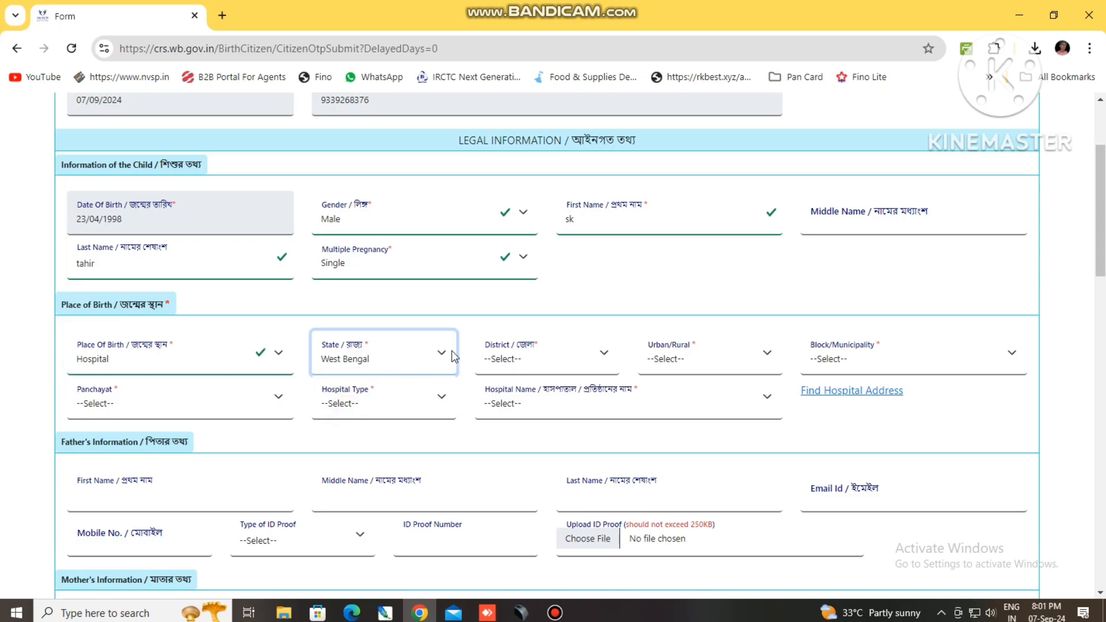
pyautogui.click(524, 362)
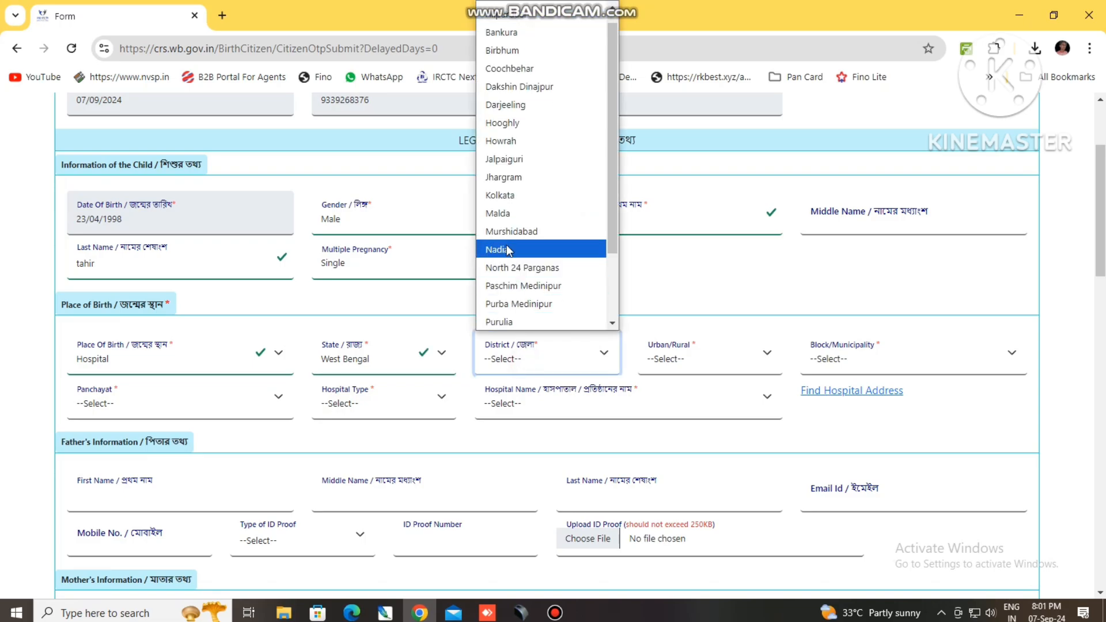
pyautogui.click(503, 214)
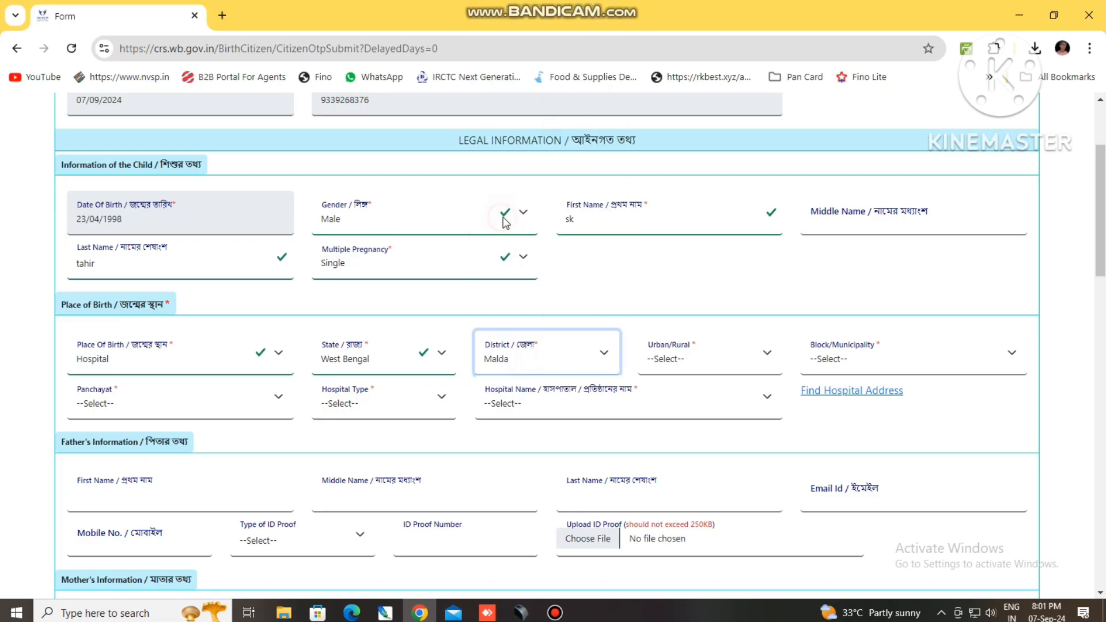
# Step: Choose Block RATUA - I, panchayat RATUA, Government type, and RURAL HOSPITAL RATUA
pyautogui.click(679, 359)
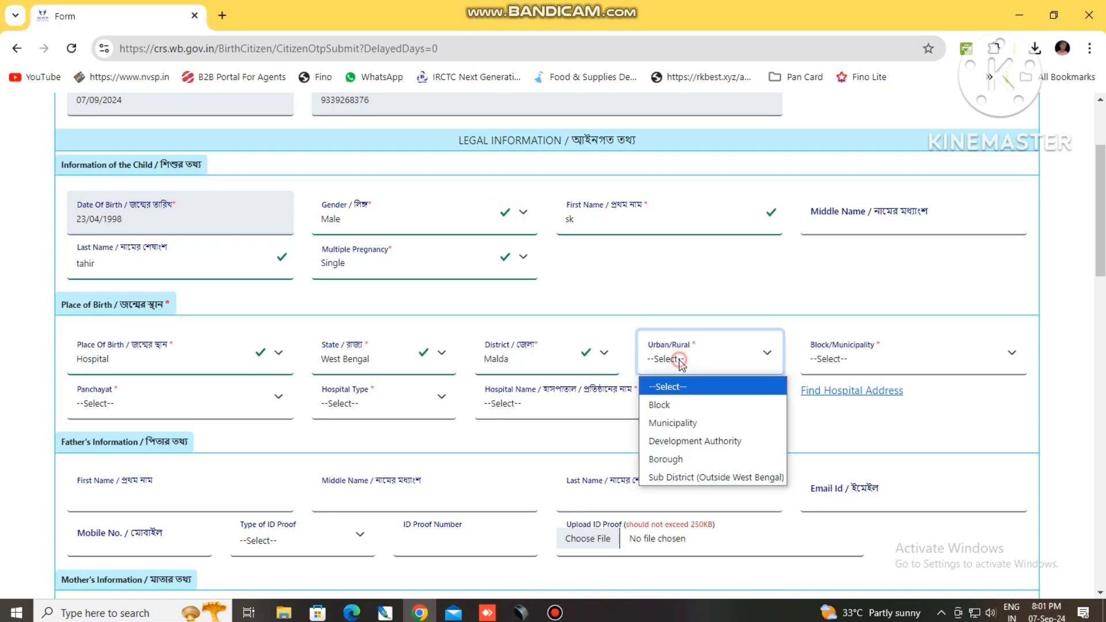
pyautogui.click(682, 411)
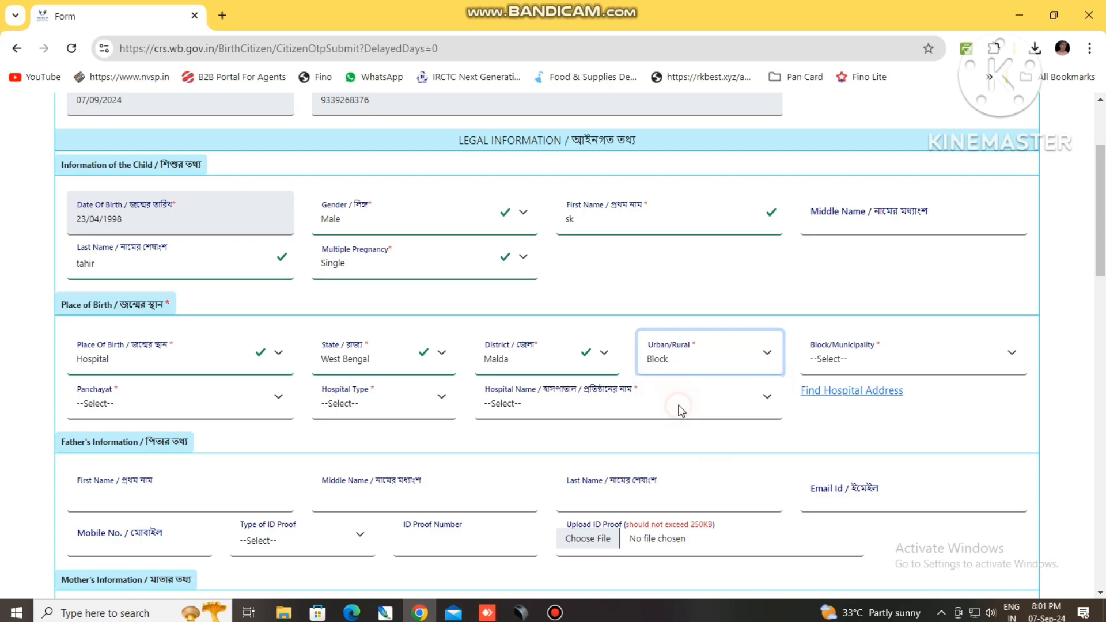
pyautogui.click(838, 363)
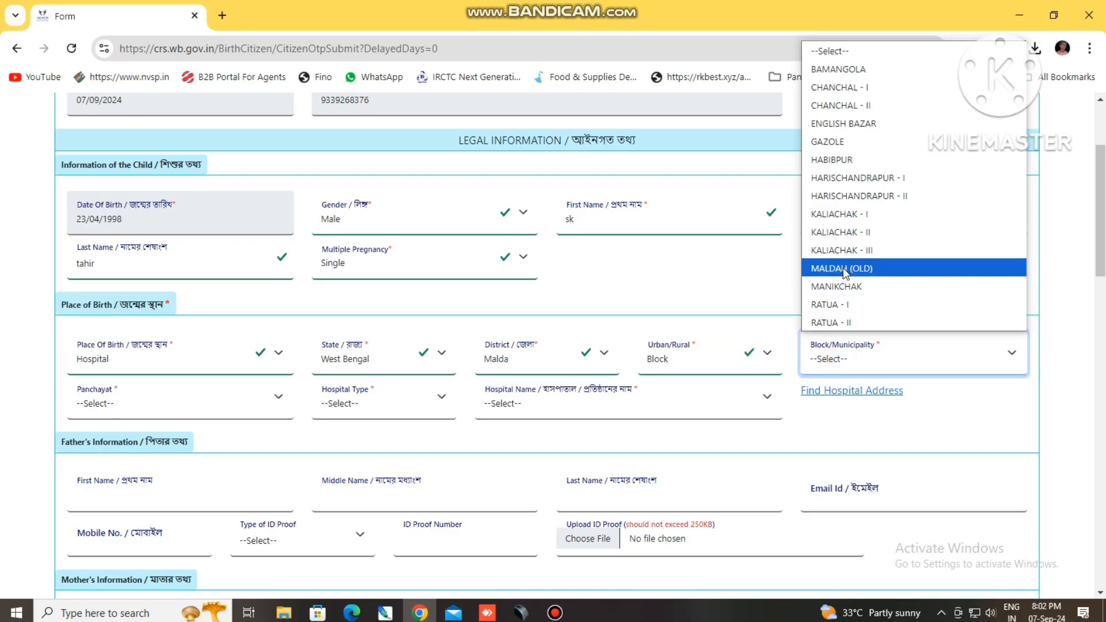
pyautogui.click(841, 299)
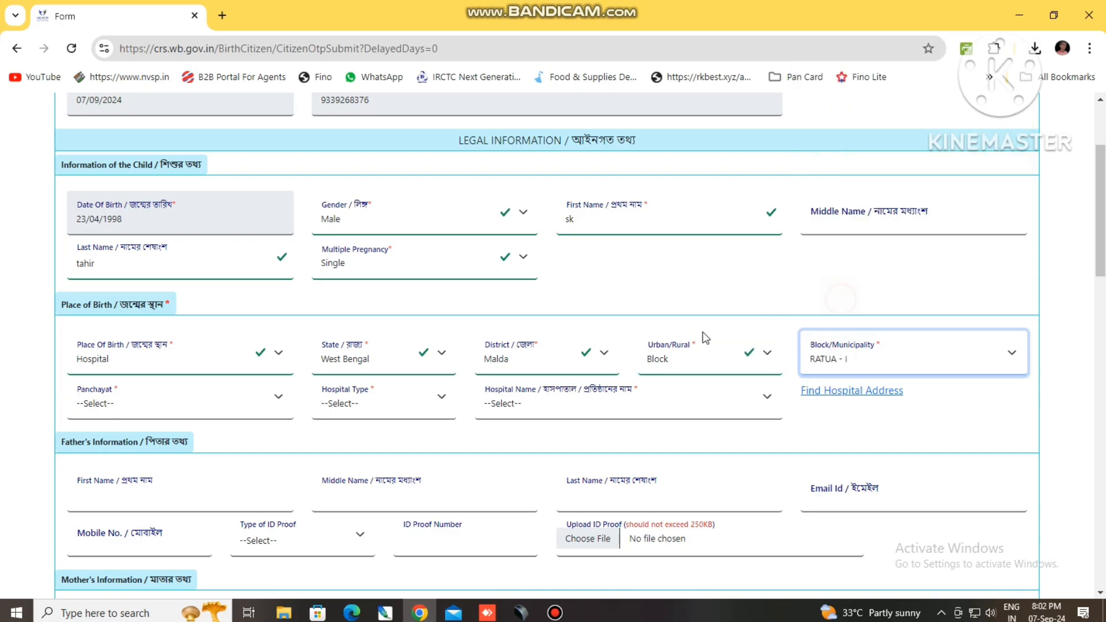
pyautogui.click(206, 407)
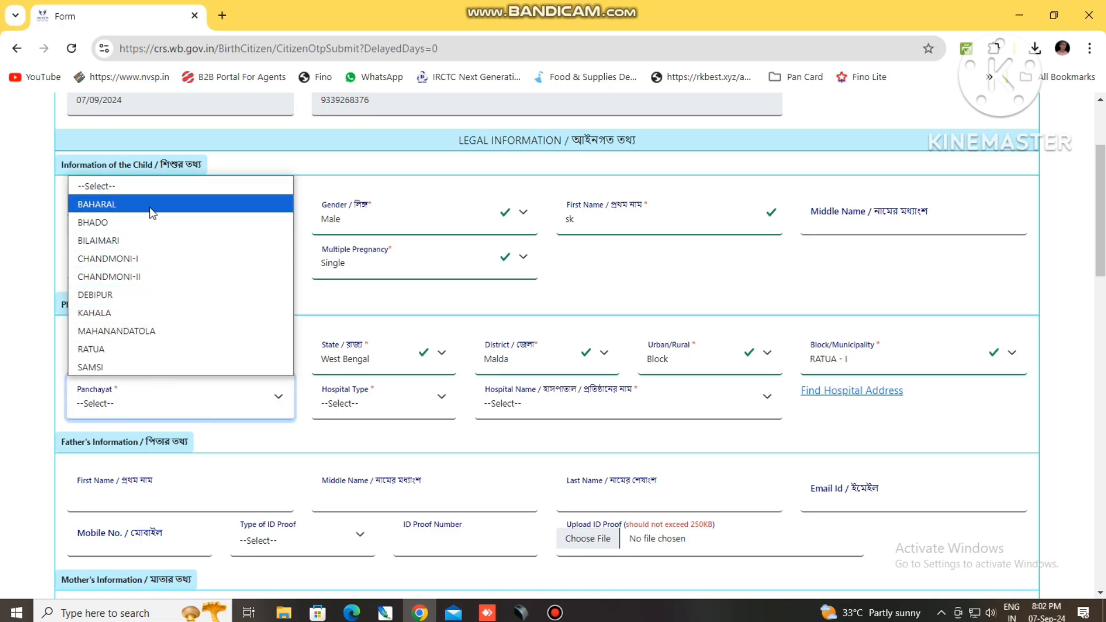
pyautogui.click(128, 350)
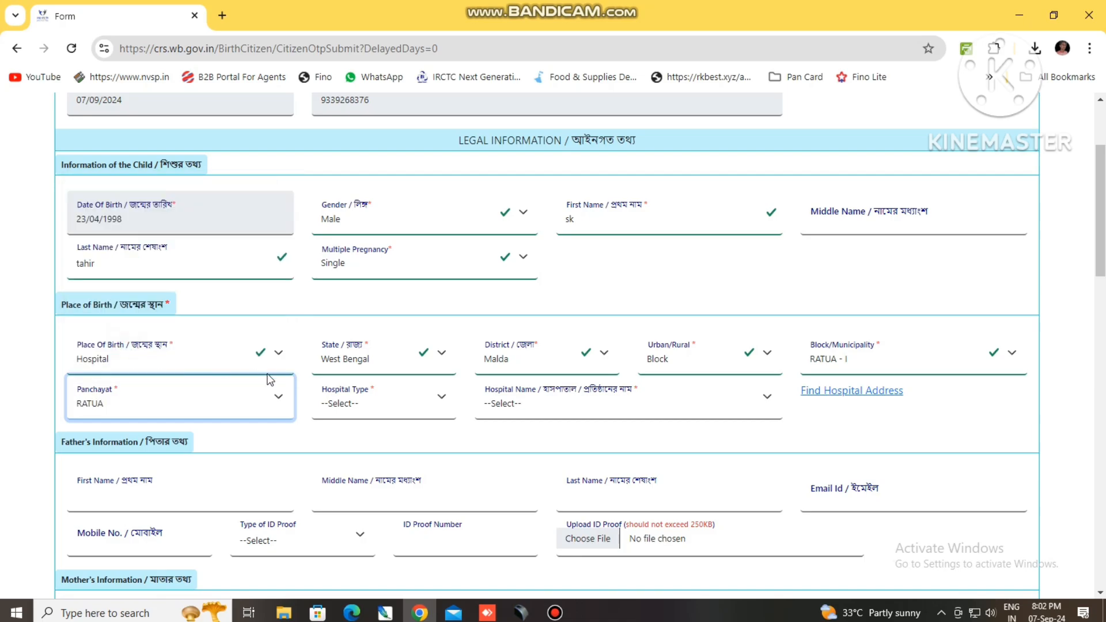
pyautogui.click(363, 413)
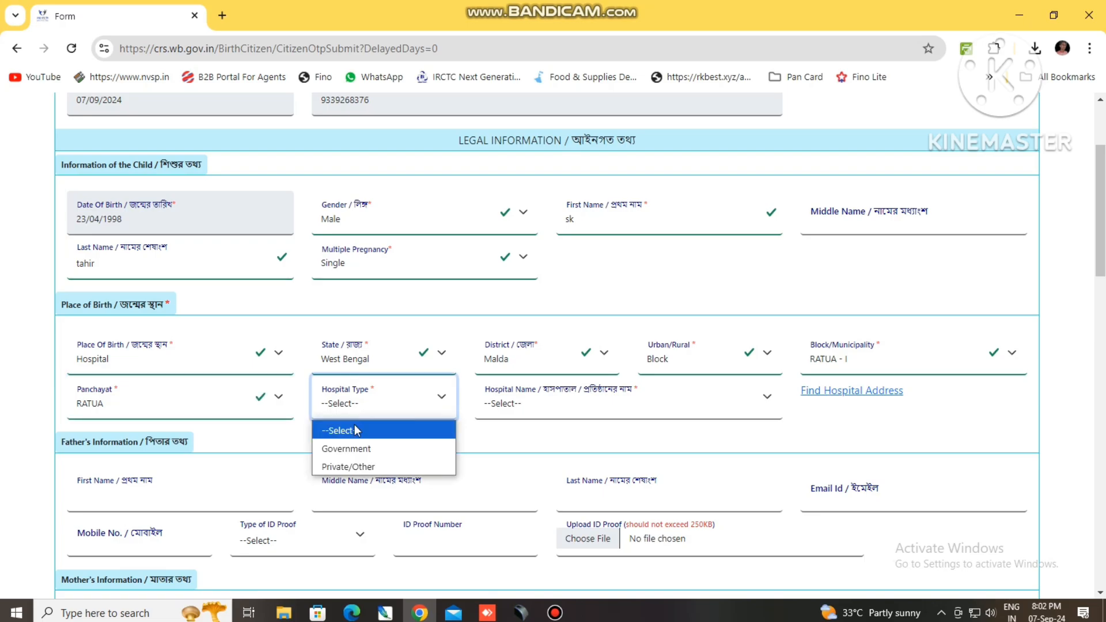
pyautogui.click(348, 445)
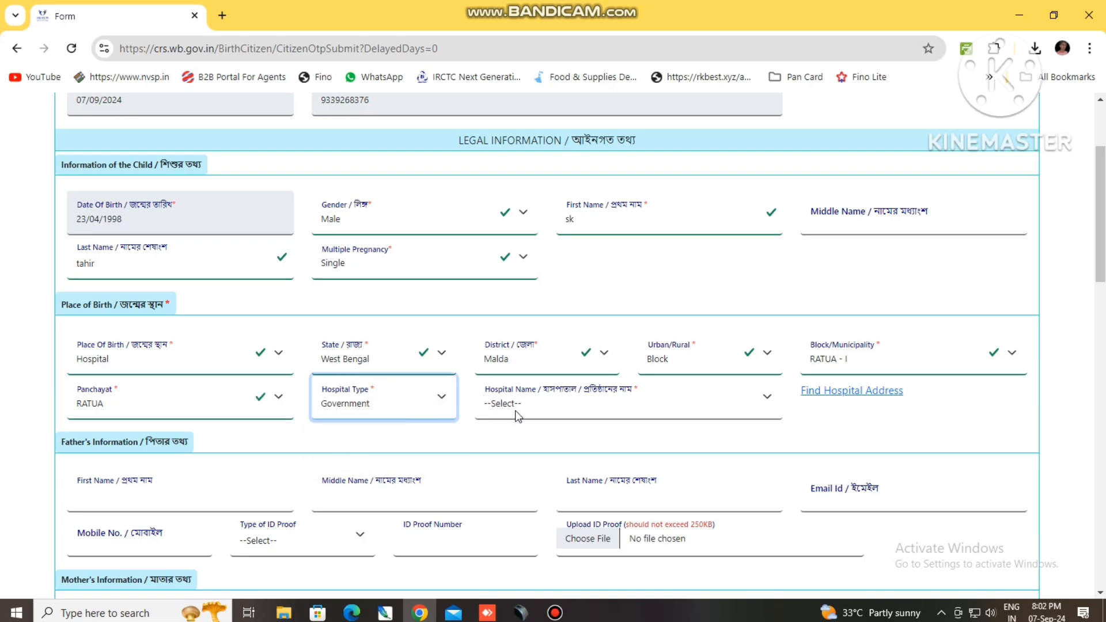
pyautogui.click(546, 406)
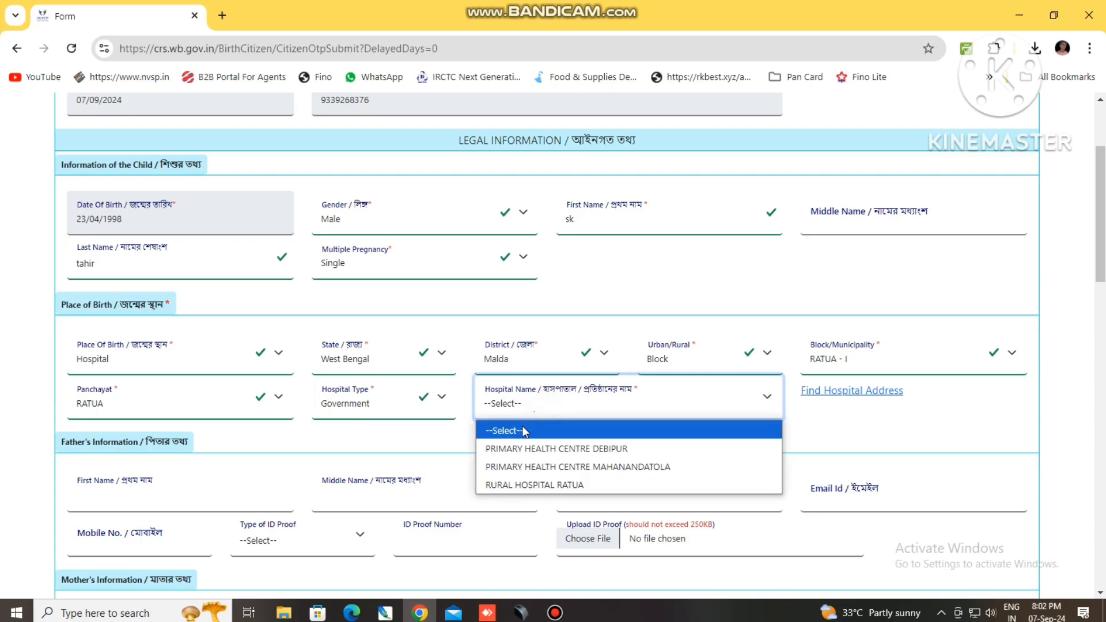
pyautogui.click(518, 486)
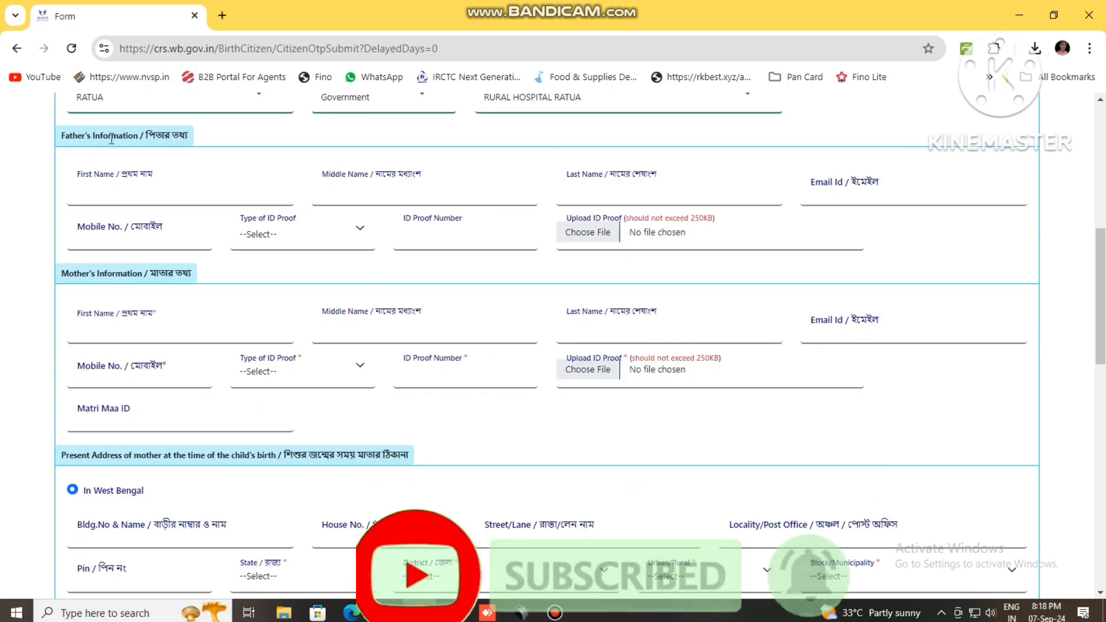
# Step: Enter the father's first name, last name and mobile number
pyautogui.click(132, 194)
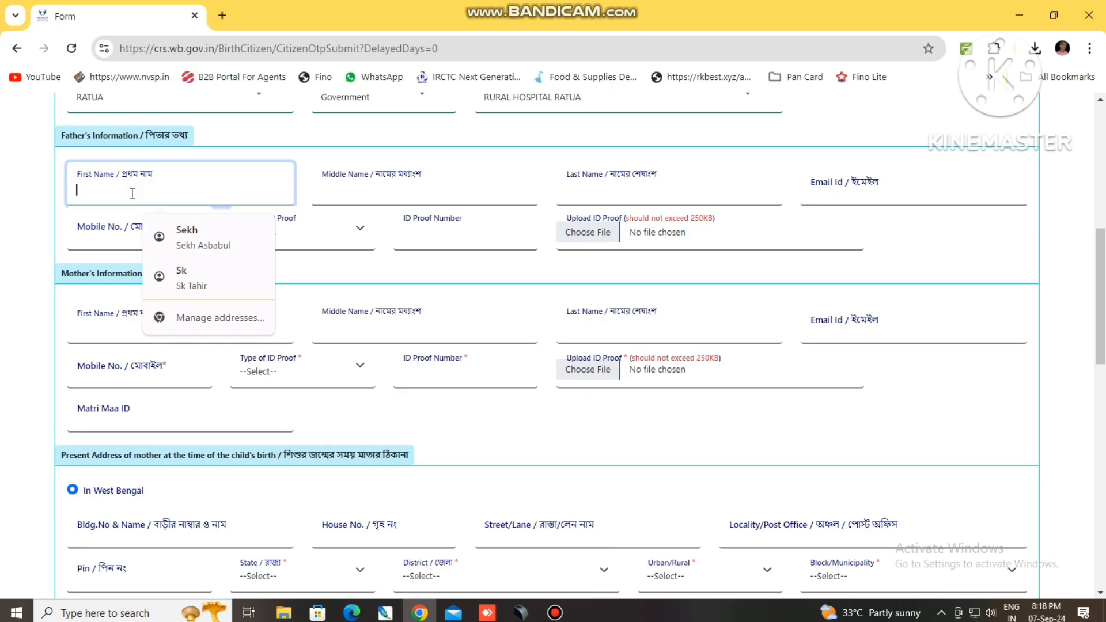
pyautogui.click(602, 191)
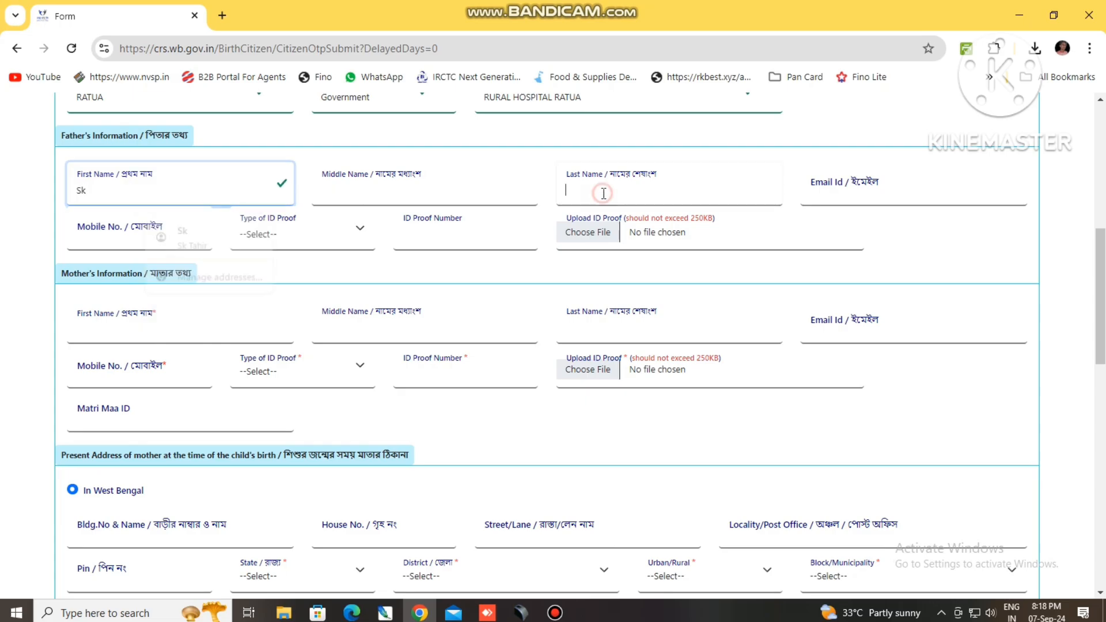
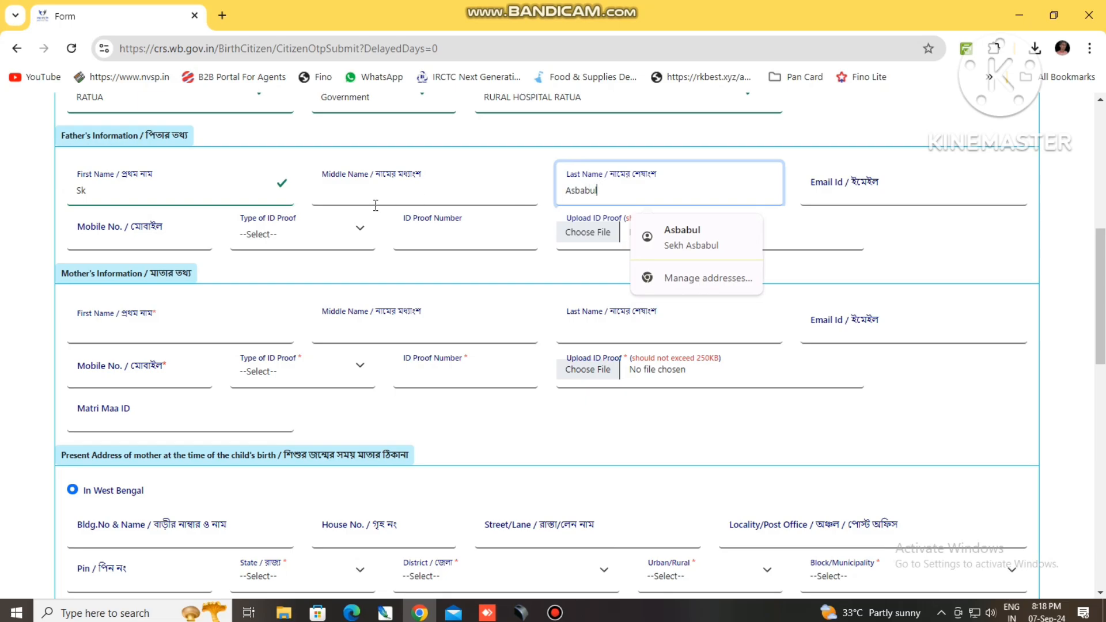
pyautogui.click(136, 238)
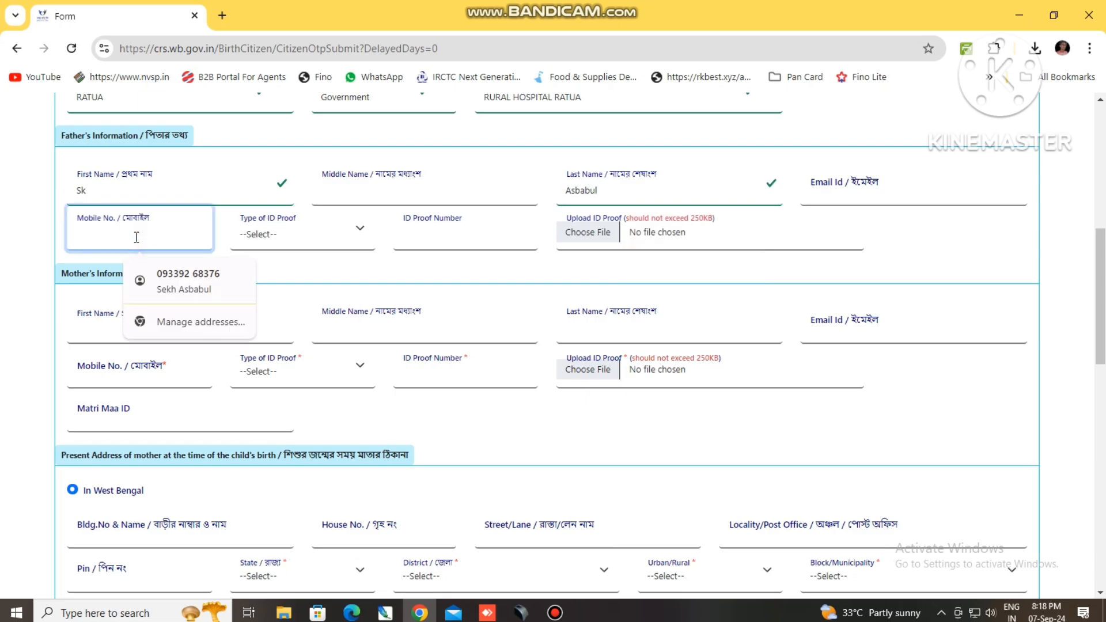
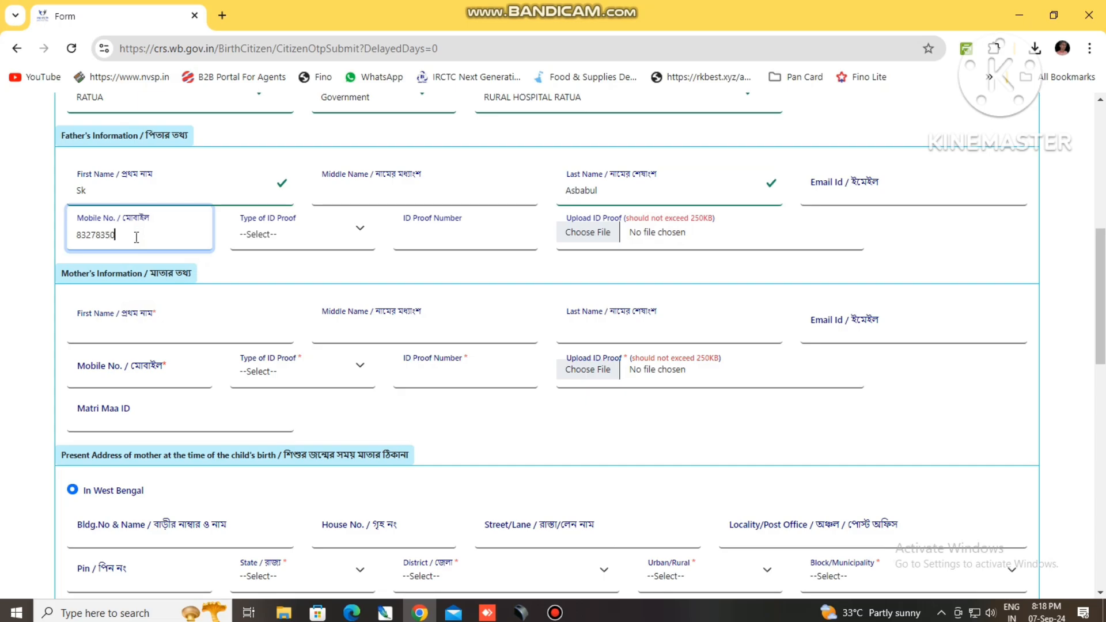
# Step: Set the father's ID proof to Aadhaar, fill its number, and upload the acknowledgement slip
pyautogui.click(284, 236)
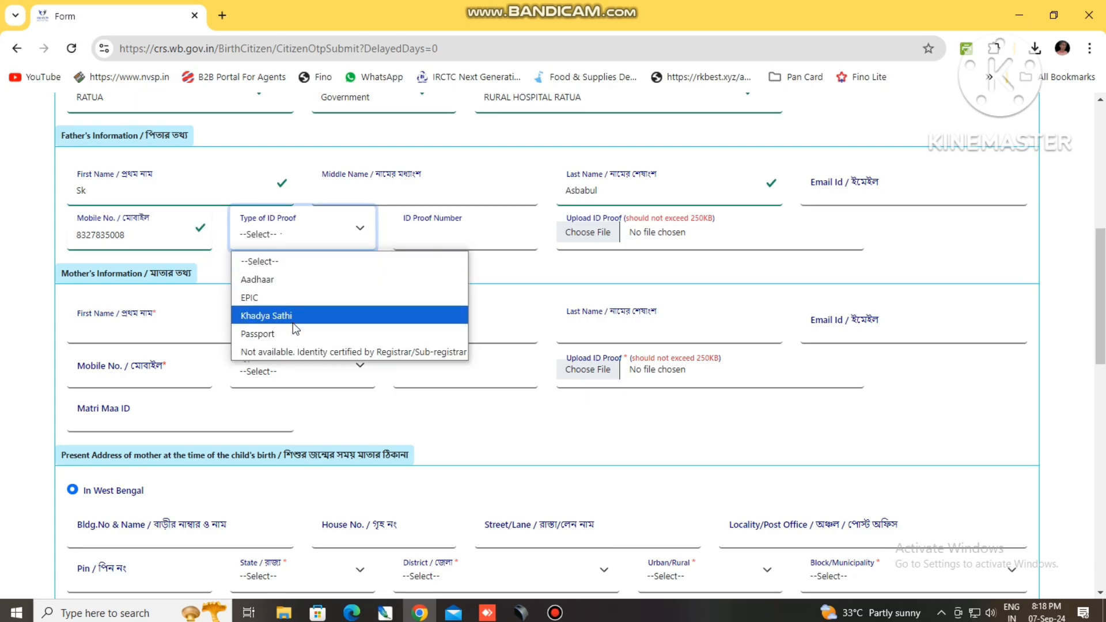
pyautogui.click(276, 282)
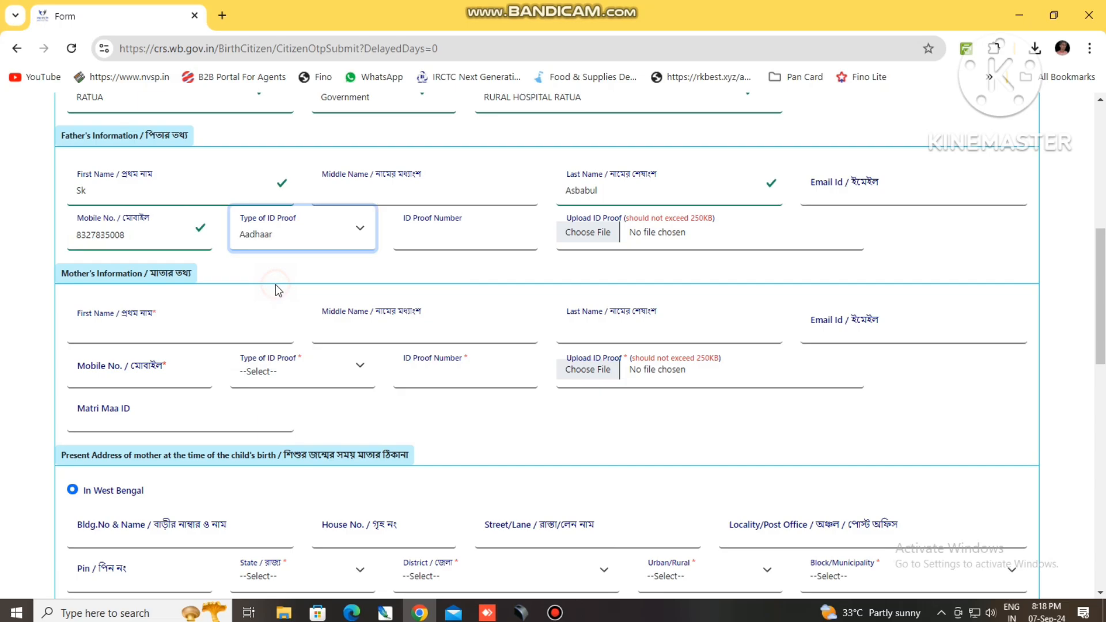
pyautogui.click(423, 240)
pyautogui.click(484, 274)
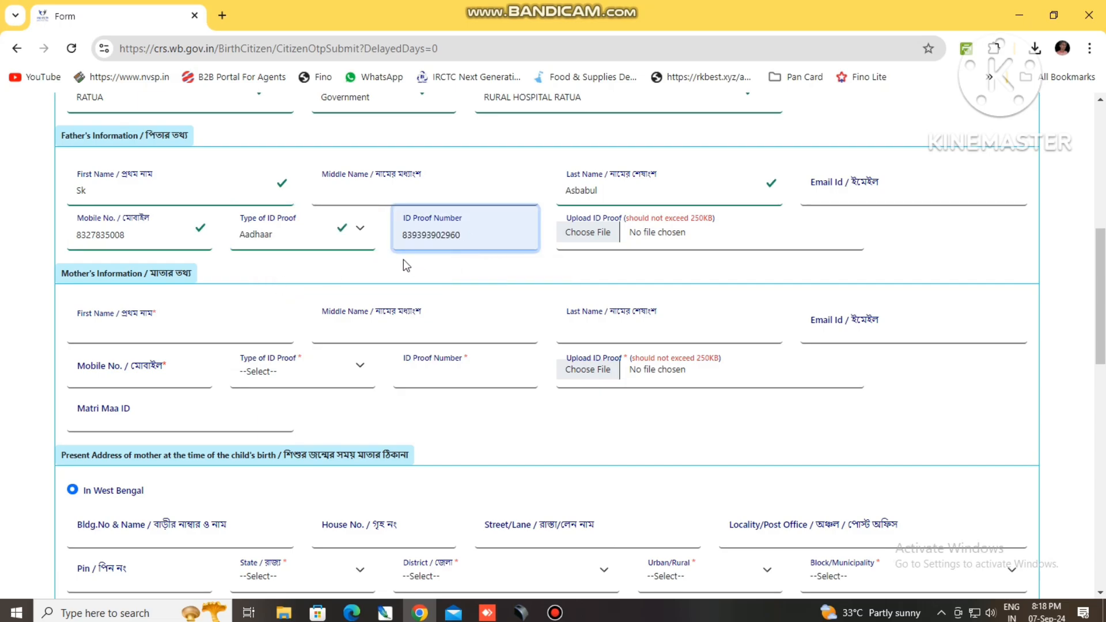
pyautogui.click(586, 227)
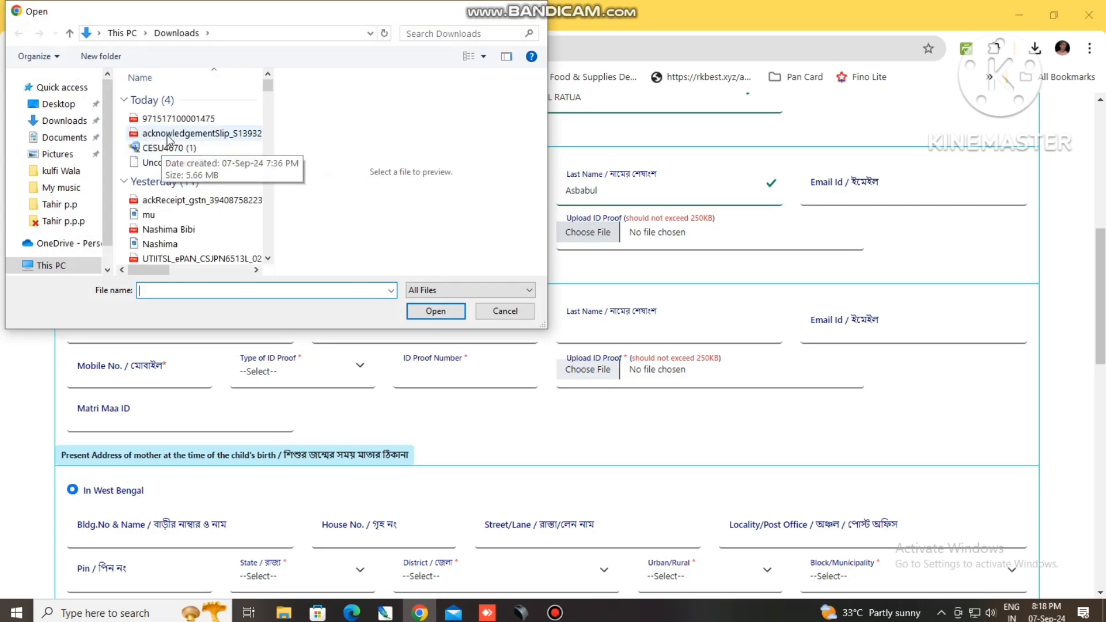
pyautogui.click(179, 133)
pyautogui.click(441, 310)
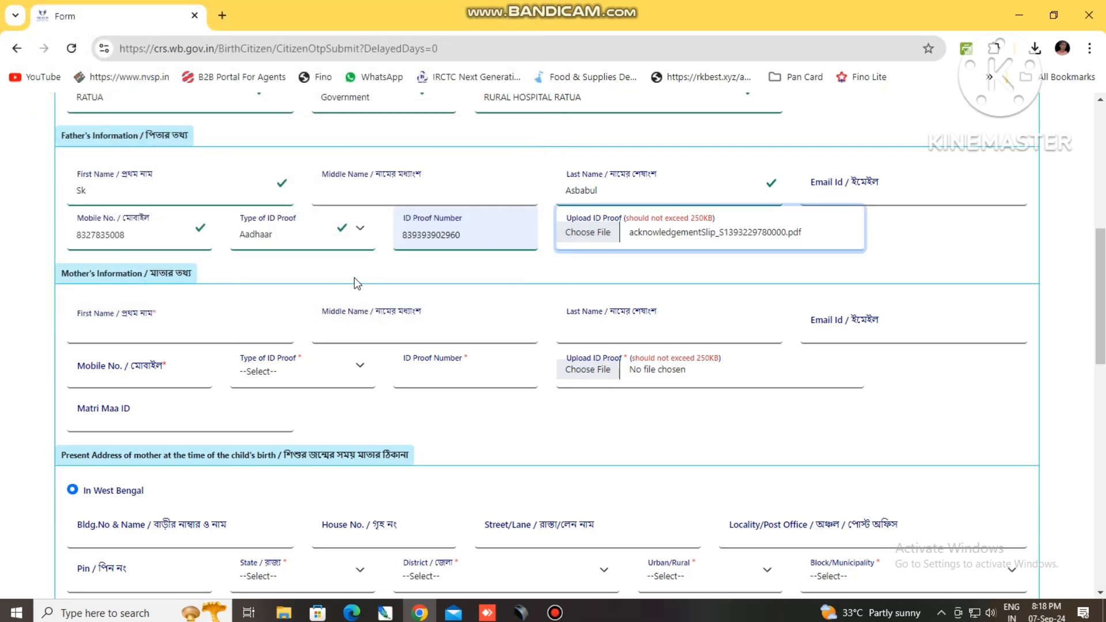
# Step: Enter the mother's first name, last name and mobile number
pyautogui.scroll(-1, 315, 262)
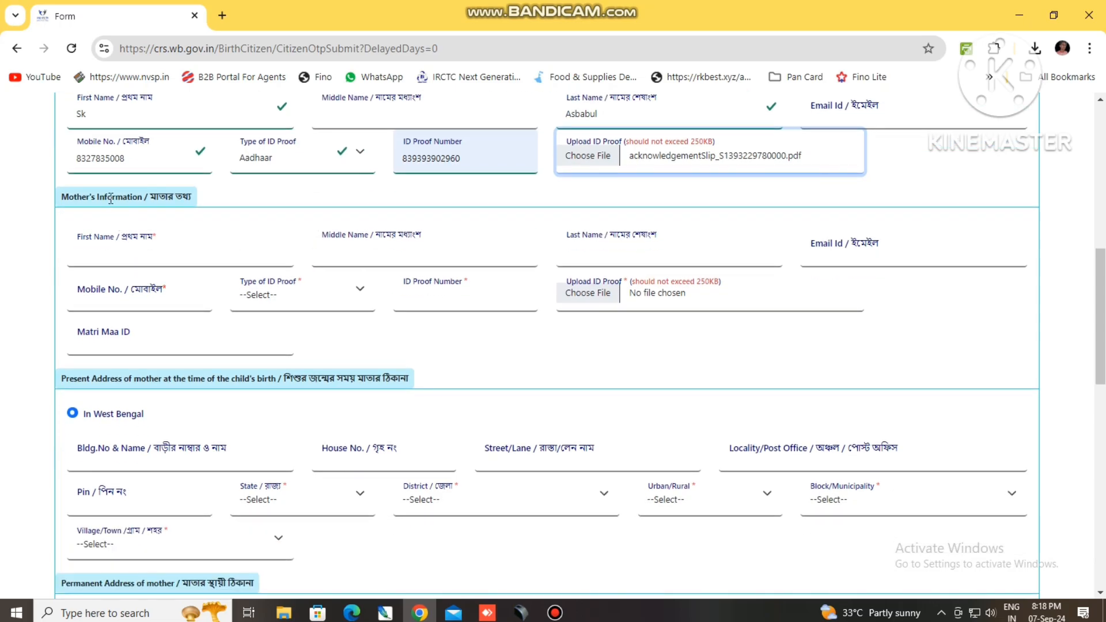
pyautogui.click(144, 257)
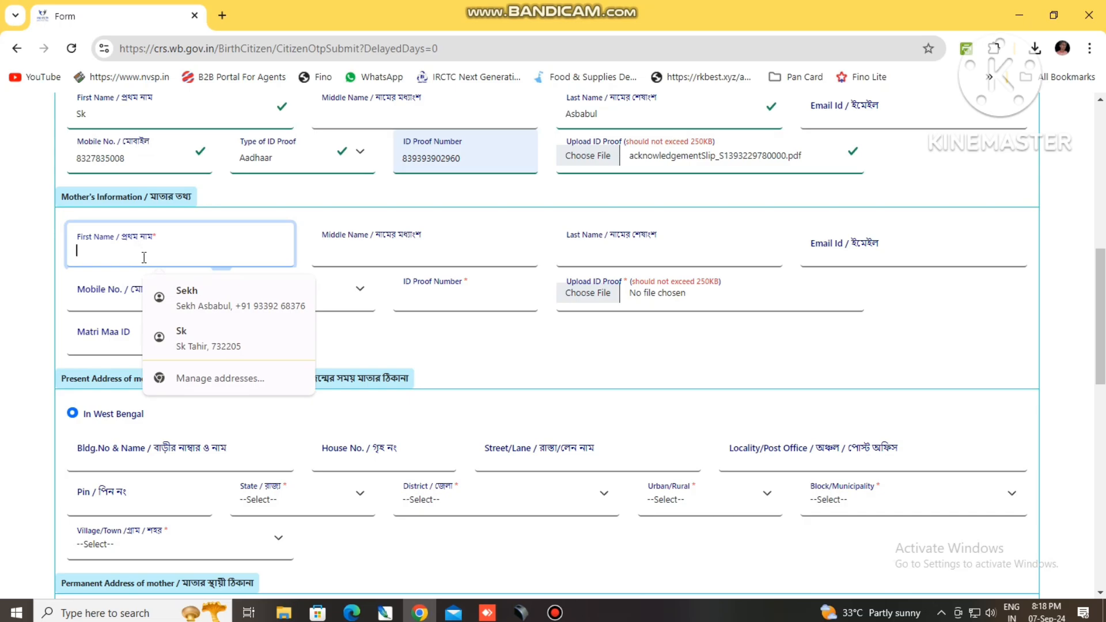
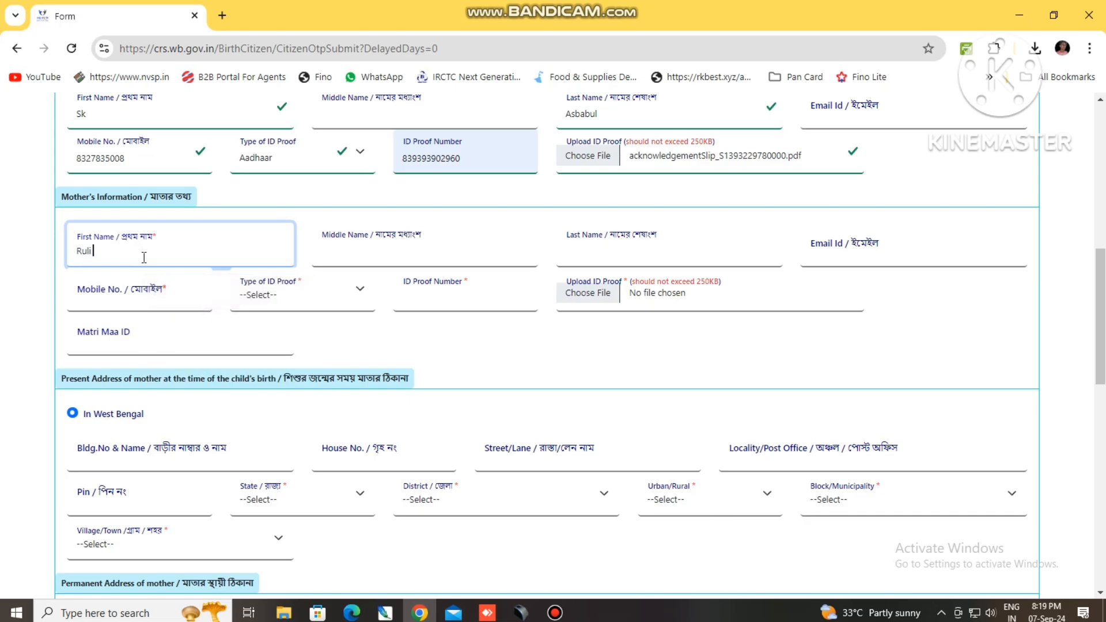
pyautogui.click(580, 256)
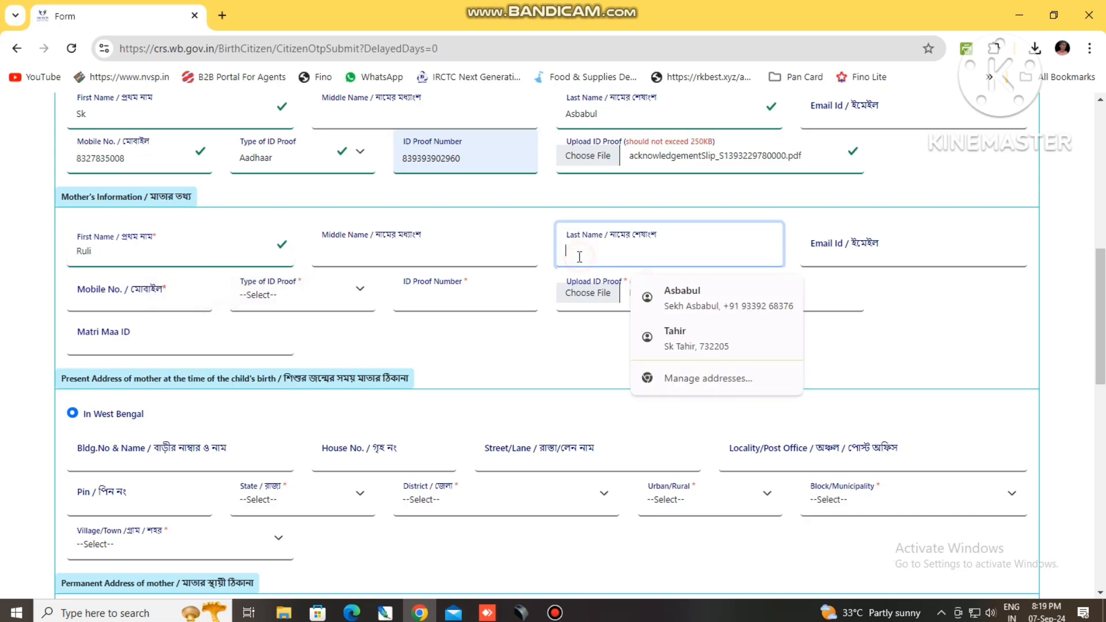
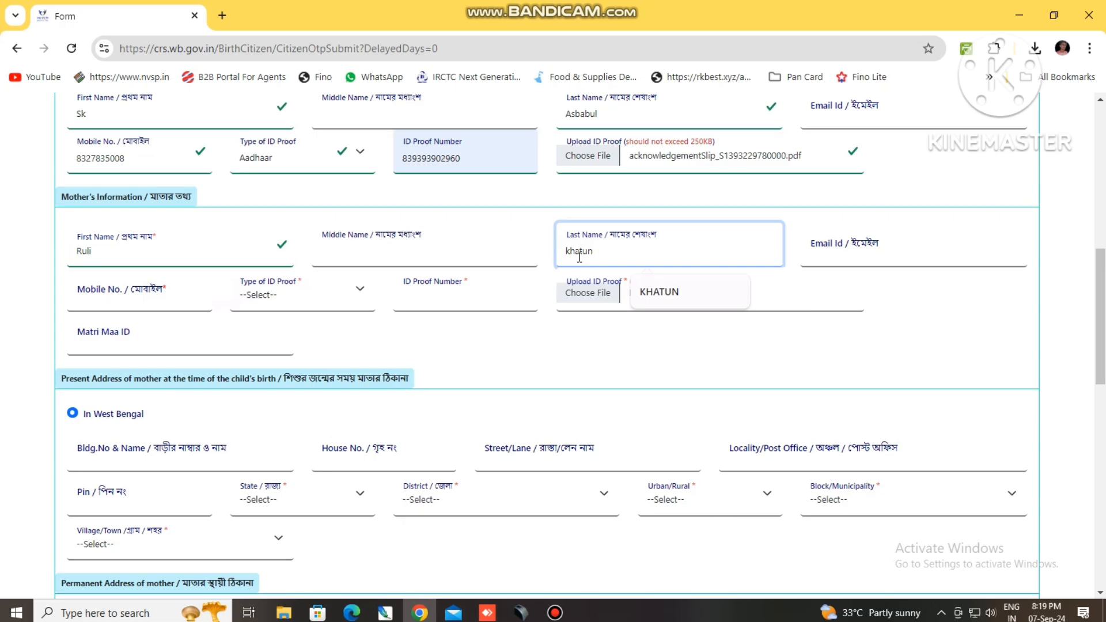
pyautogui.click(875, 282)
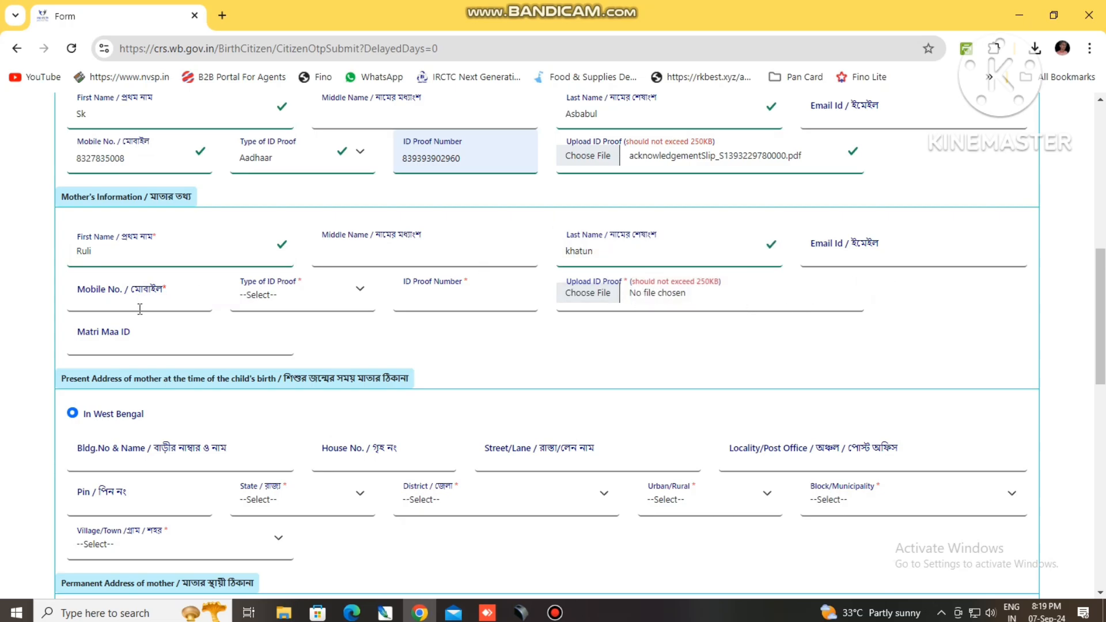
pyautogui.click(141, 309)
pyautogui.write('939')
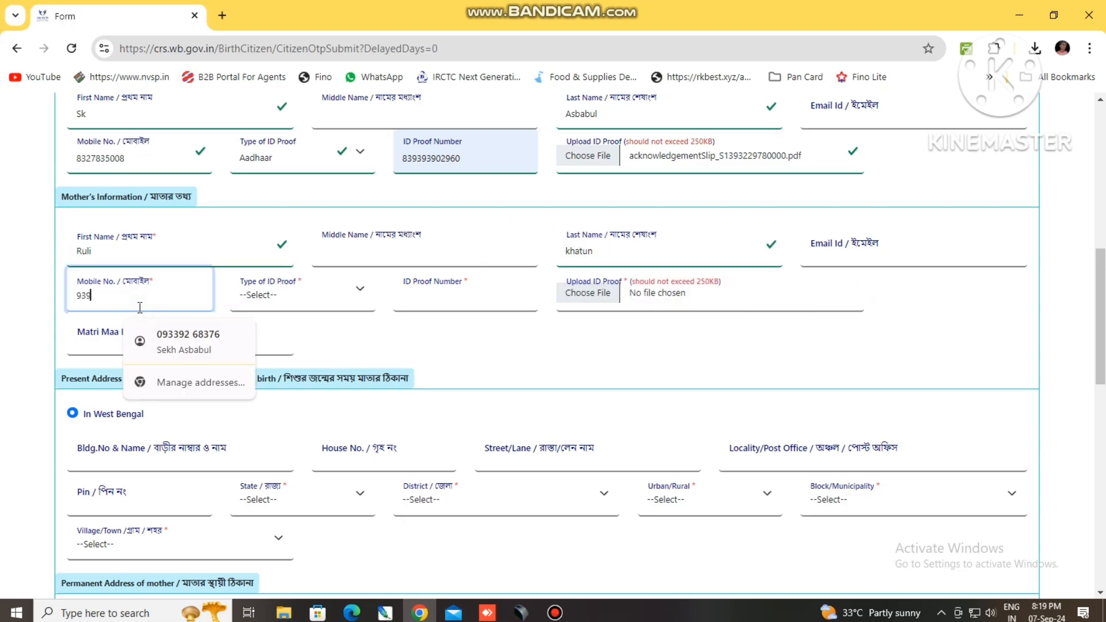
pyautogui.press('BackSpace')
pyautogui.press('BackSpace')
pyautogui.press('BackSpace')
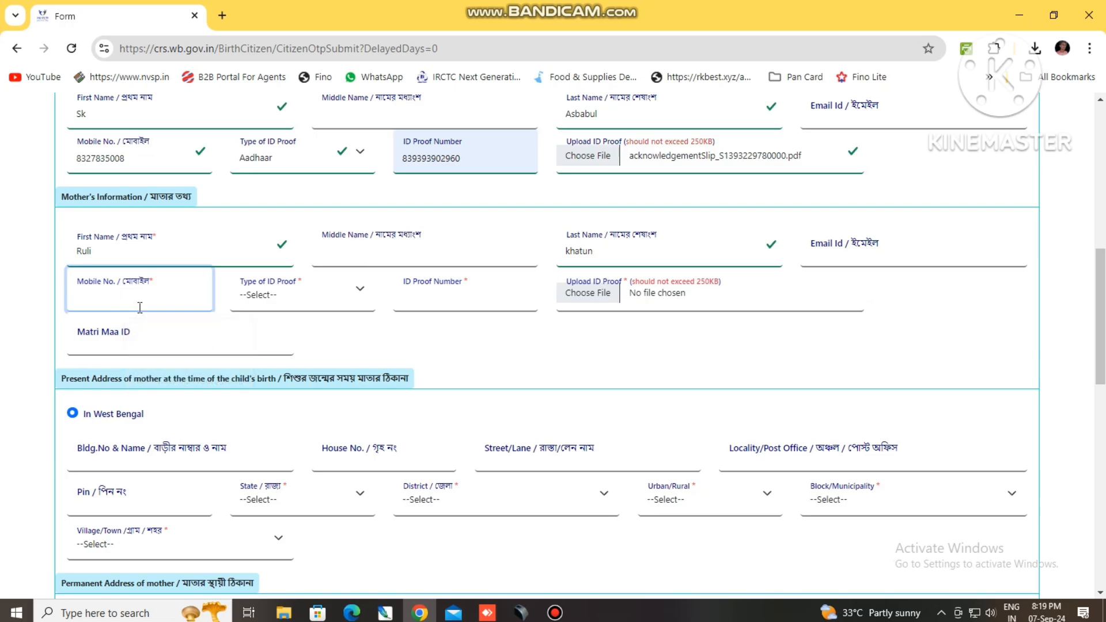
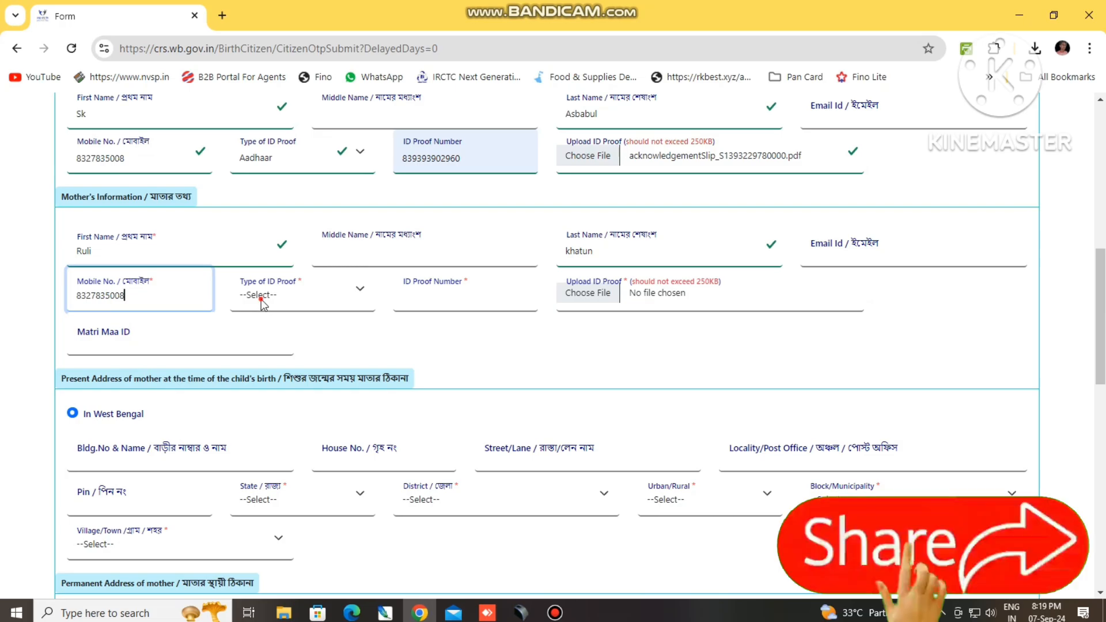
# Step: Set the mother's ID proof to Aadhaar, fill its number, and upload the acknowledgementSlip PDF
pyautogui.click(258, 308)
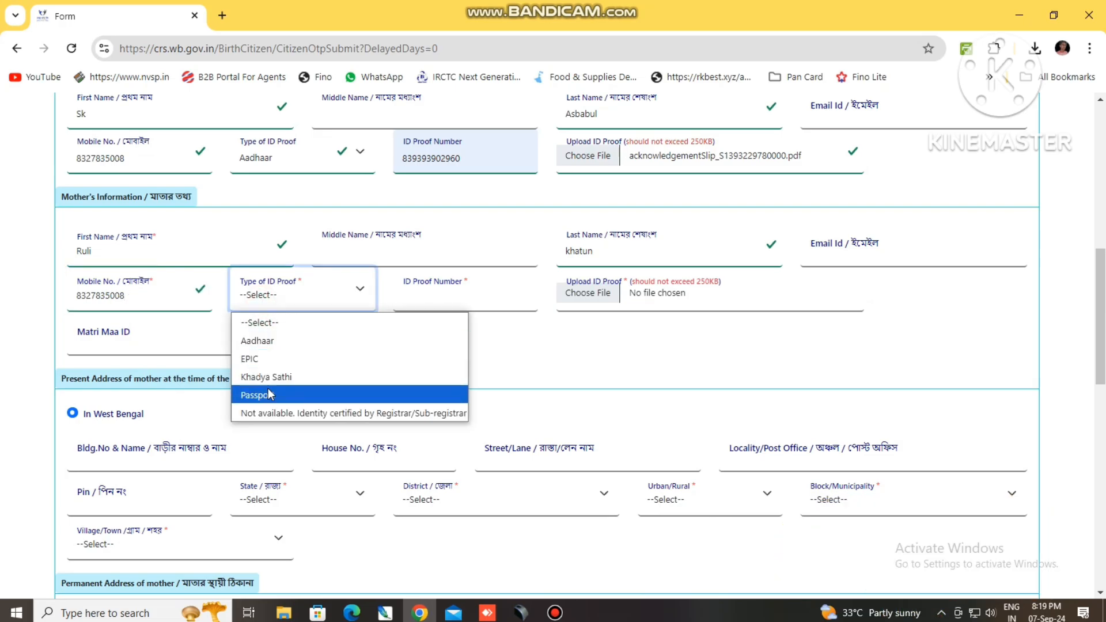
pyautogui.click(275, 343)
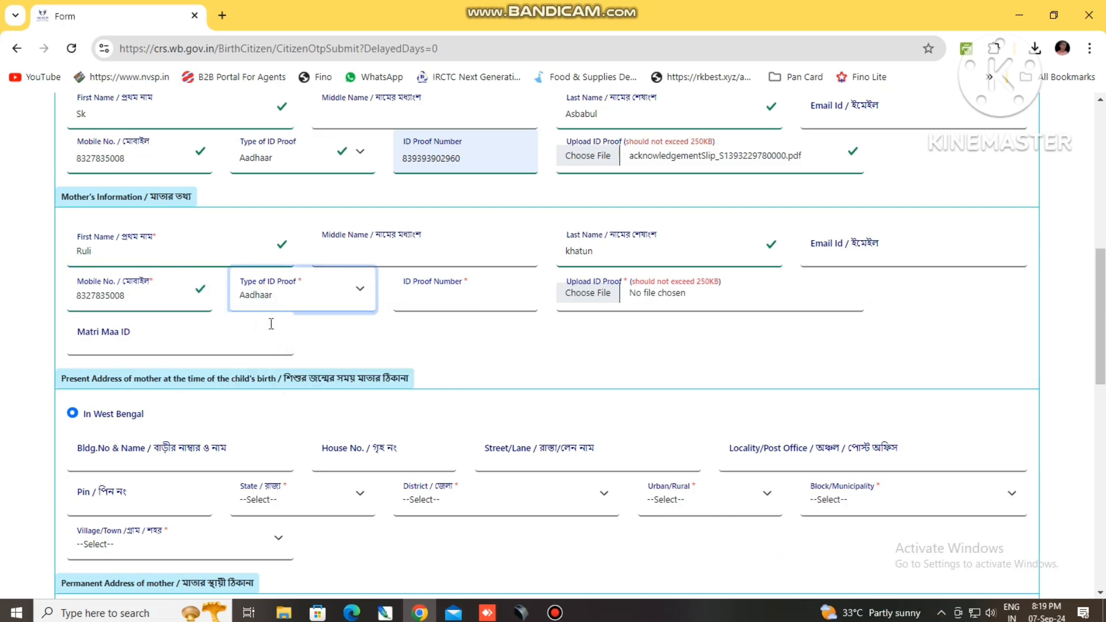
pyautogui.click(448, 305)
pyautogui.click(487, 332)
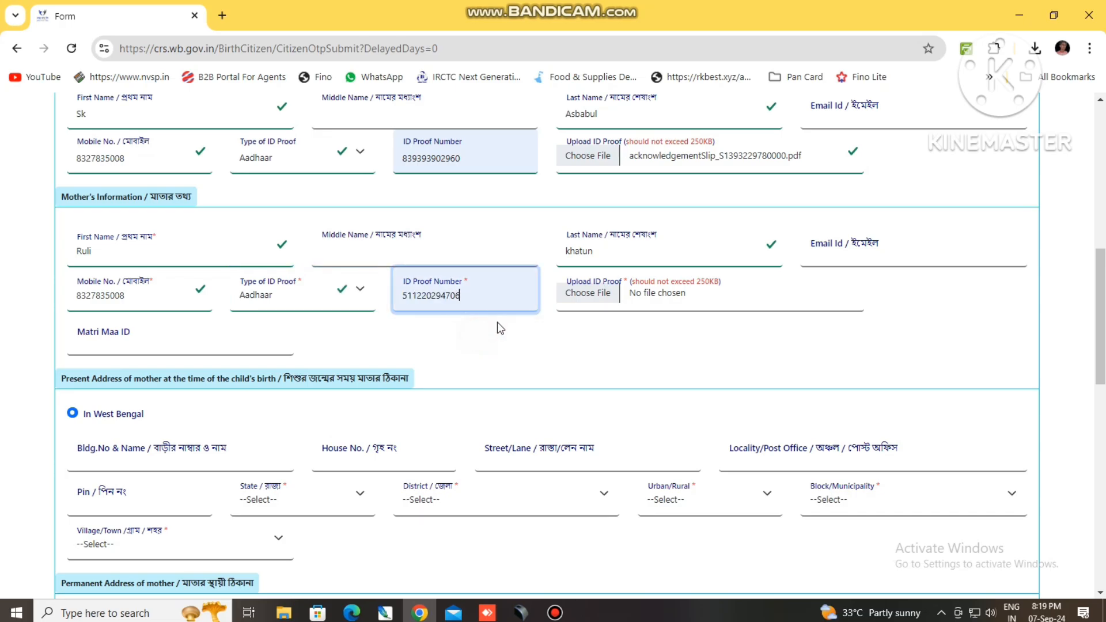
pyautogui.click(580, 295)
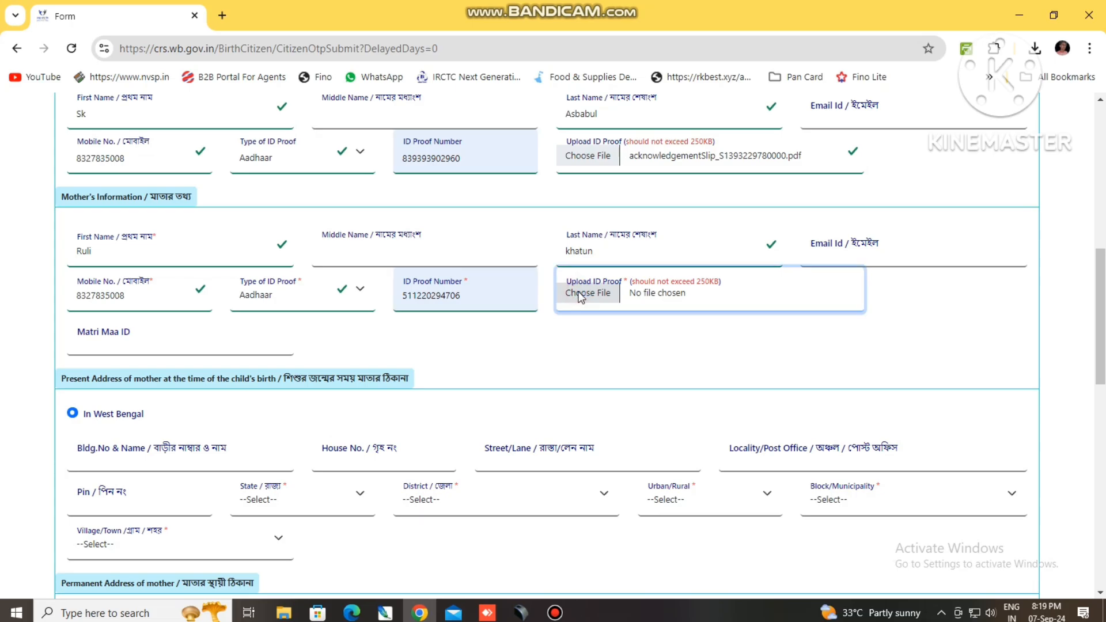
pyautogui.click(580, 296)
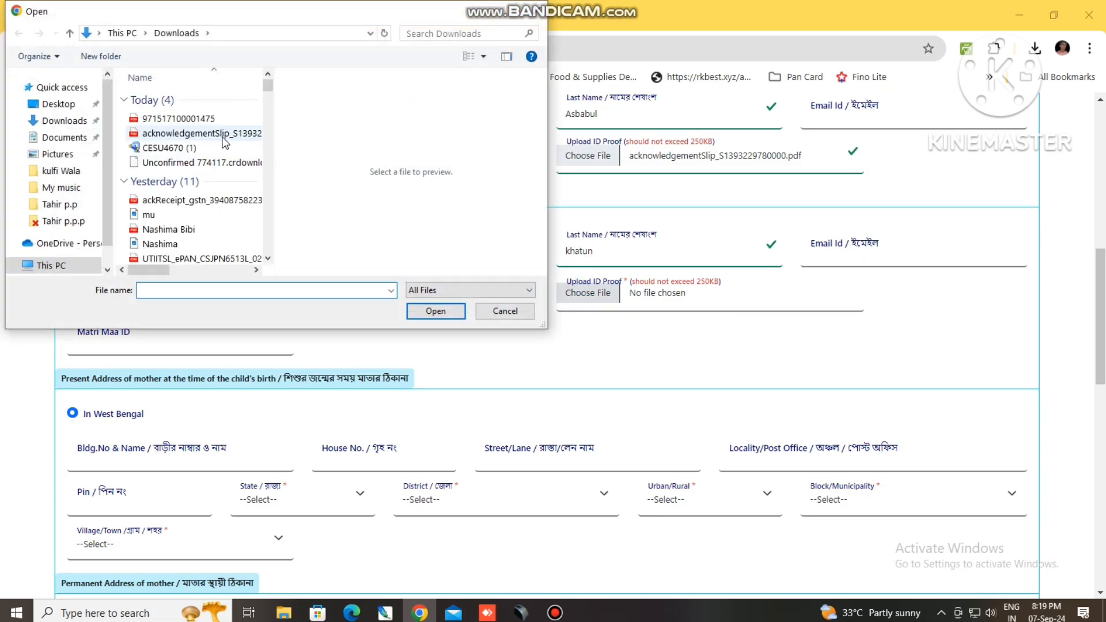
pyautogui.click(224, 136)
pyautogui.click(436, 312)
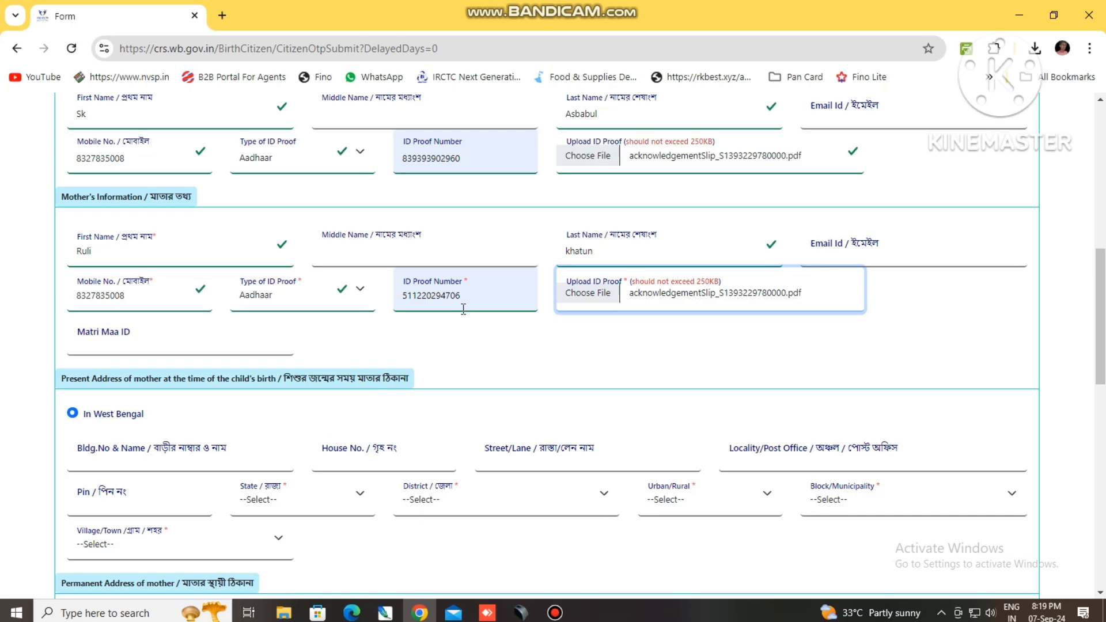
# Step: Fill the present address street, locality and PIN code
pyautogui.scroll(-3, 480, 312)
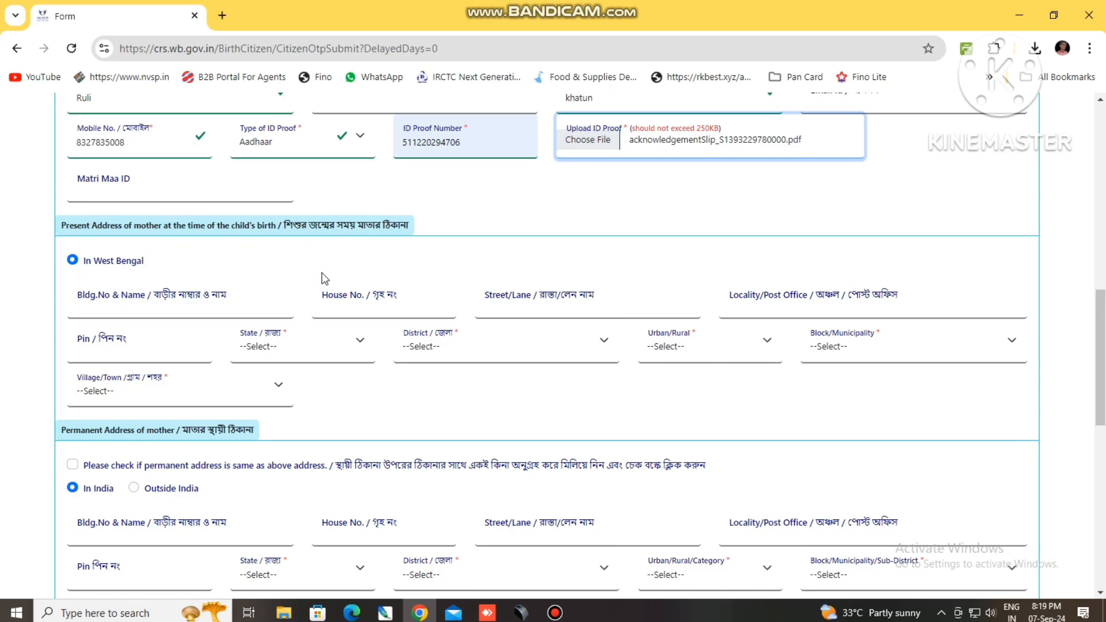
pyautogui.click(519, 310)
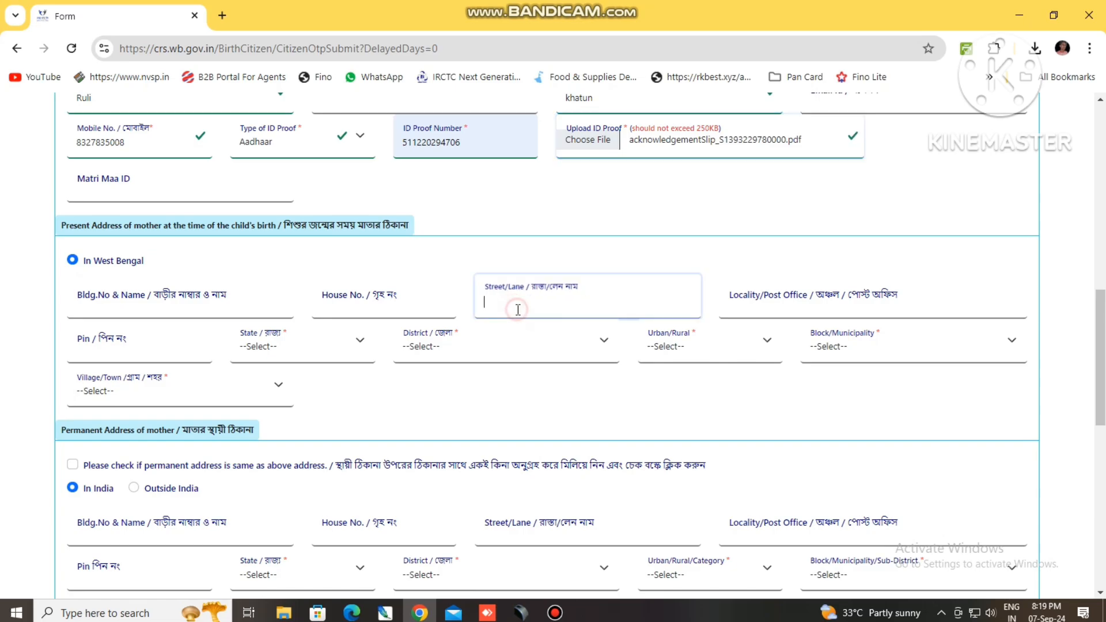
pyautogui.click(593, 342)
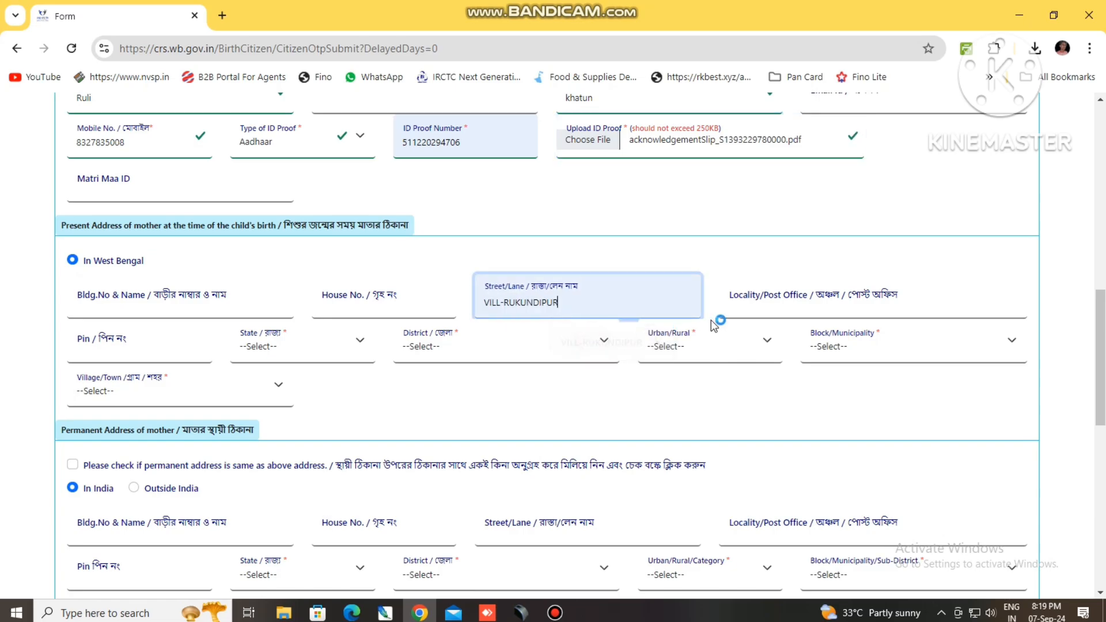
pyautogui.click(749, 309)
pyautogui.write('ra')
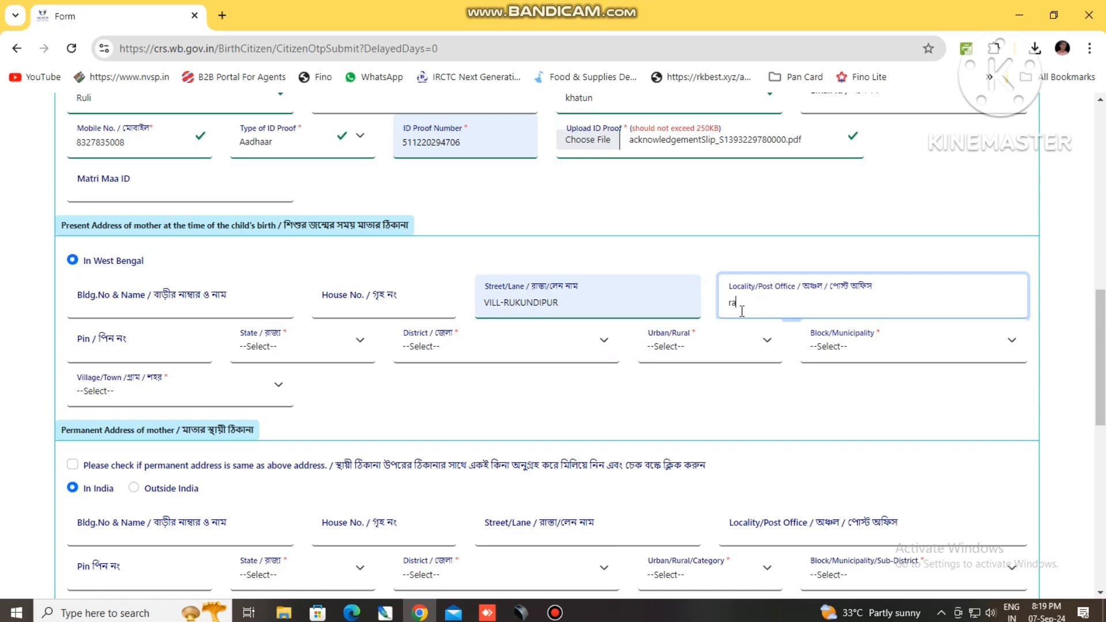
pyautogui.write('tua')
pyautogui.click(128, 352)
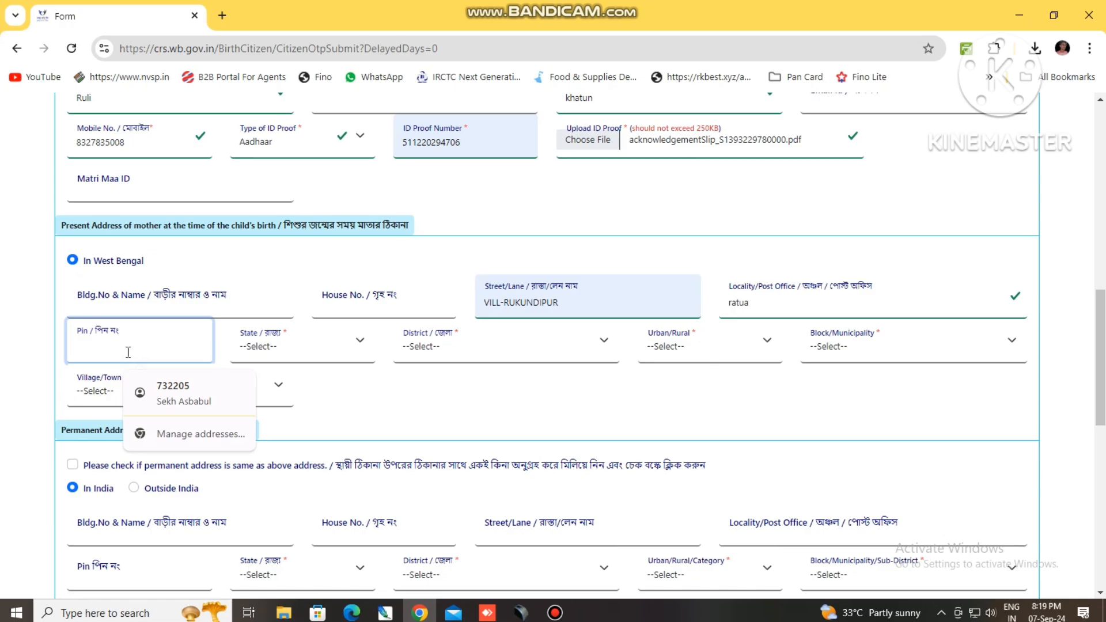
pyautogui.write('7332')
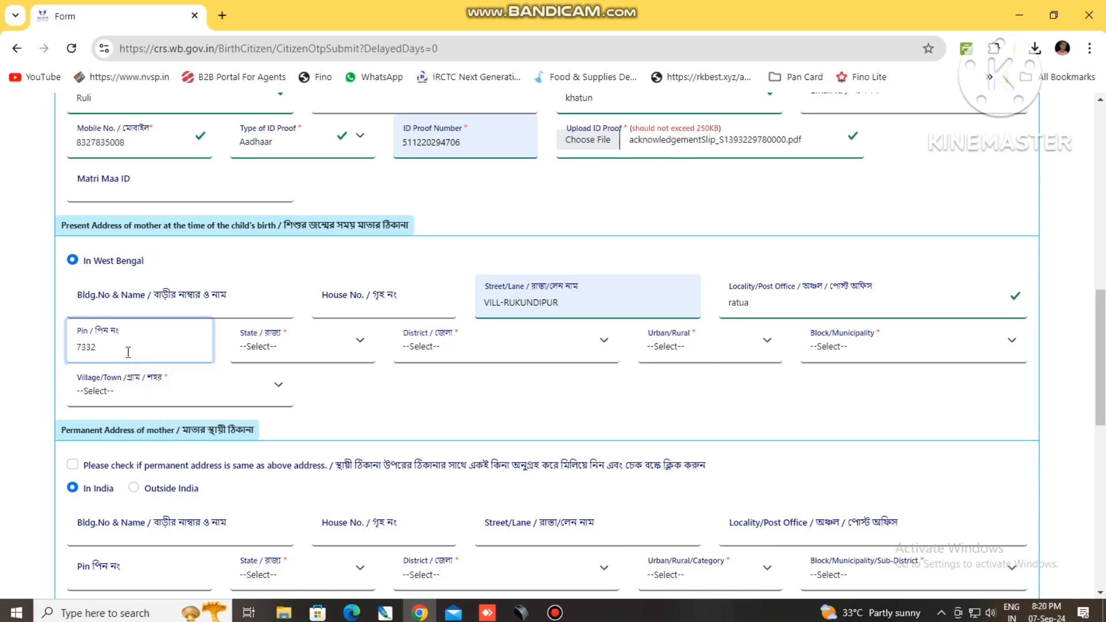
pyautogui.press('BackSpace')
pyautogui.press('BackSpace')
pyautogui.write('2205')
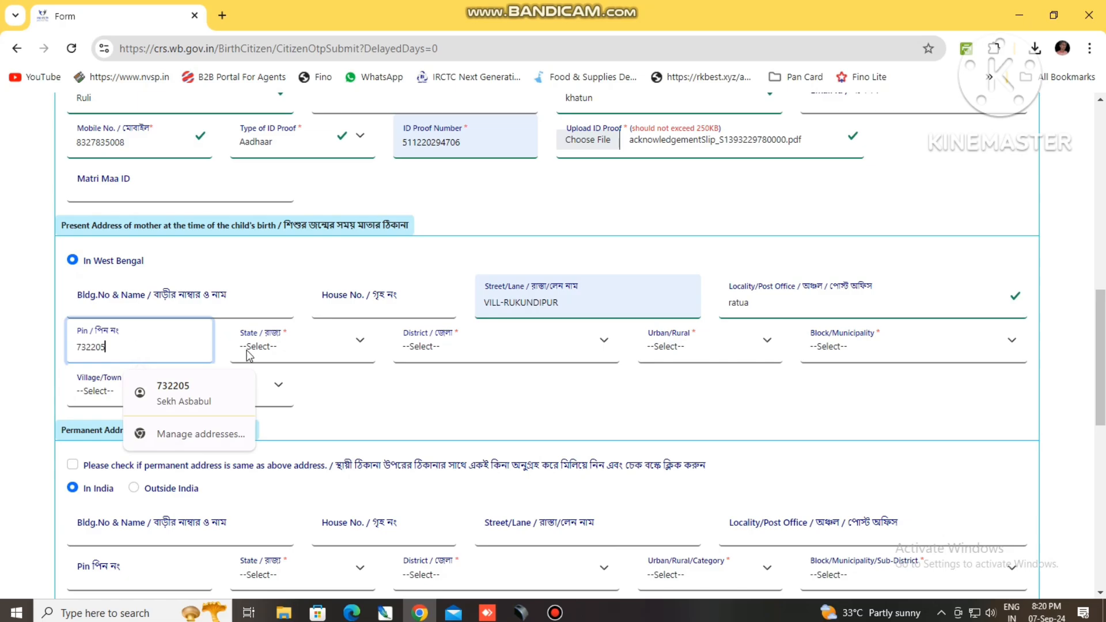
# Step: Set the present address state to West Bengal, district Malda, area type Block
pyautogui.click(285, 346)
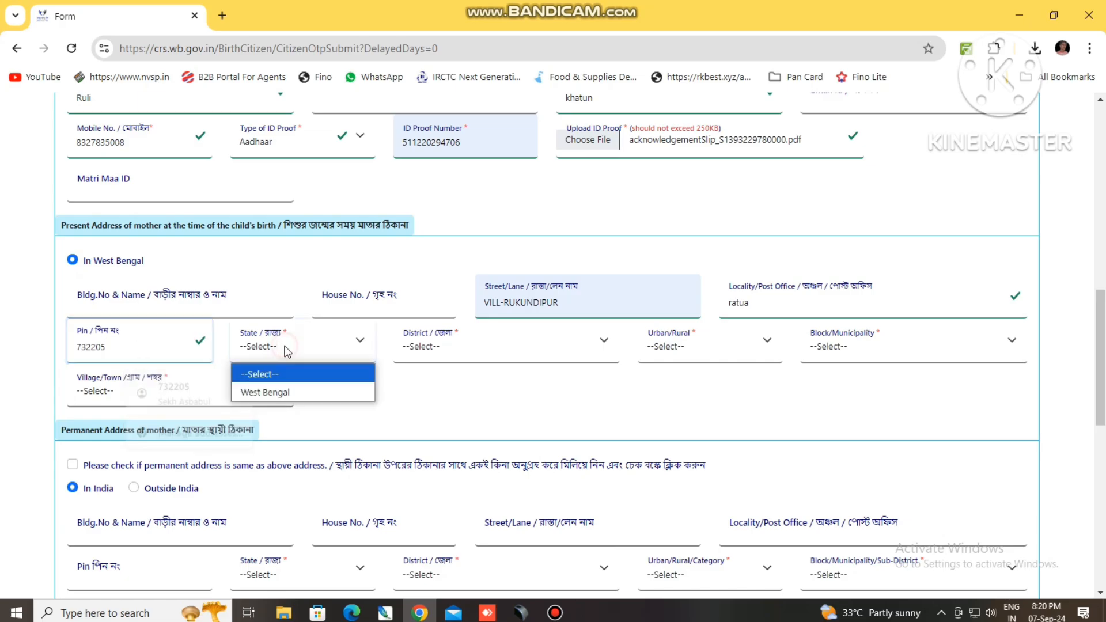
pyautogui.click(284, 392)
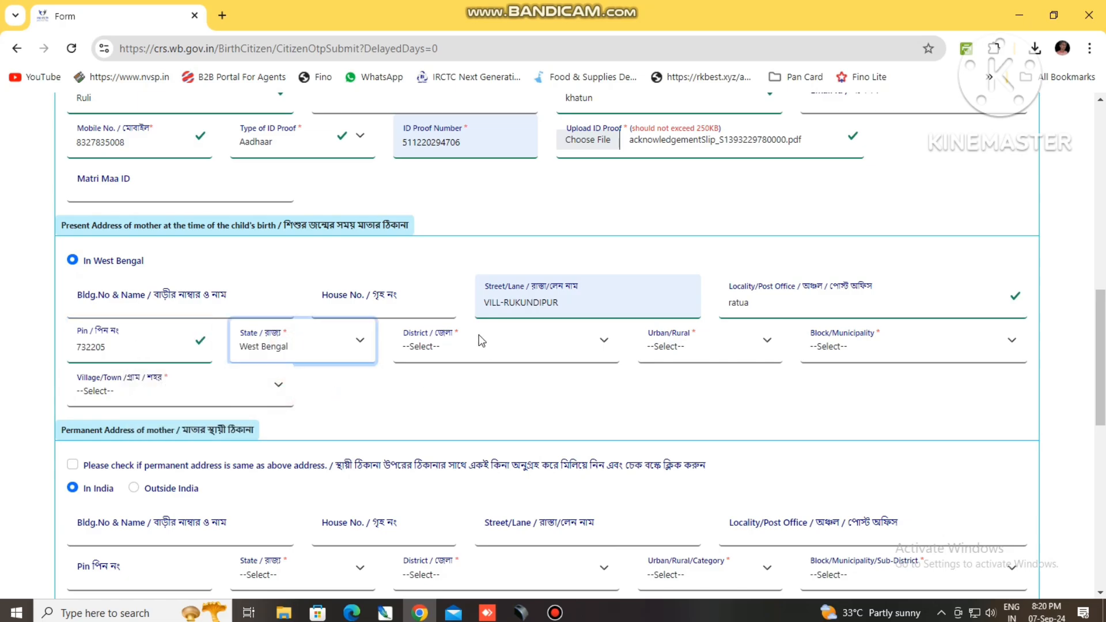
pyautogui.click(452, 360)
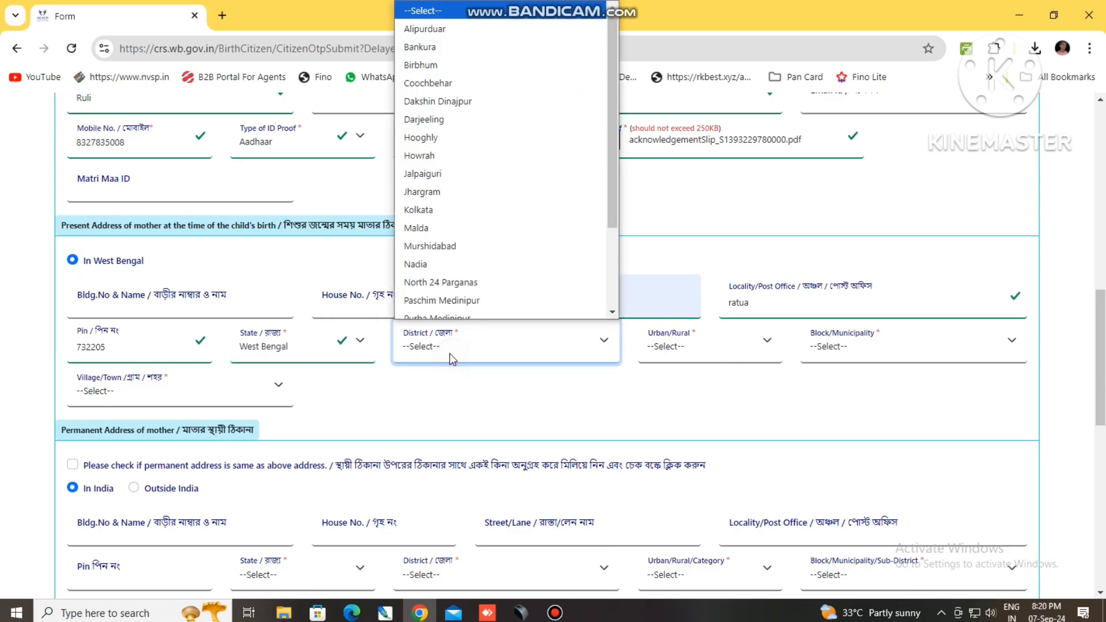
pyautogui.click(412, 231)
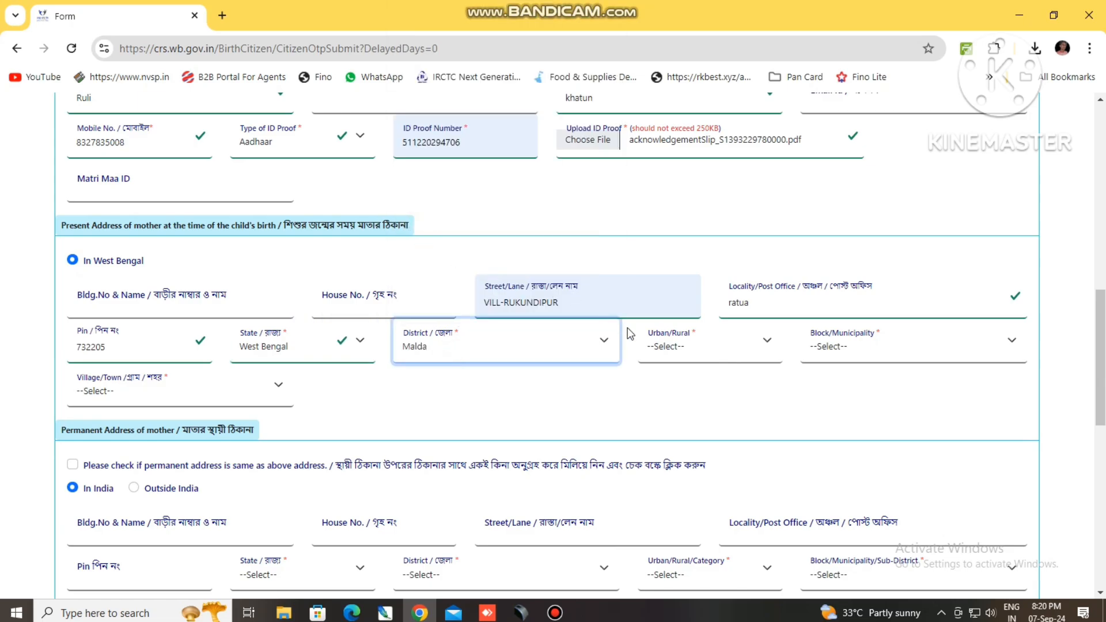
pyautogui.click(678, 352)
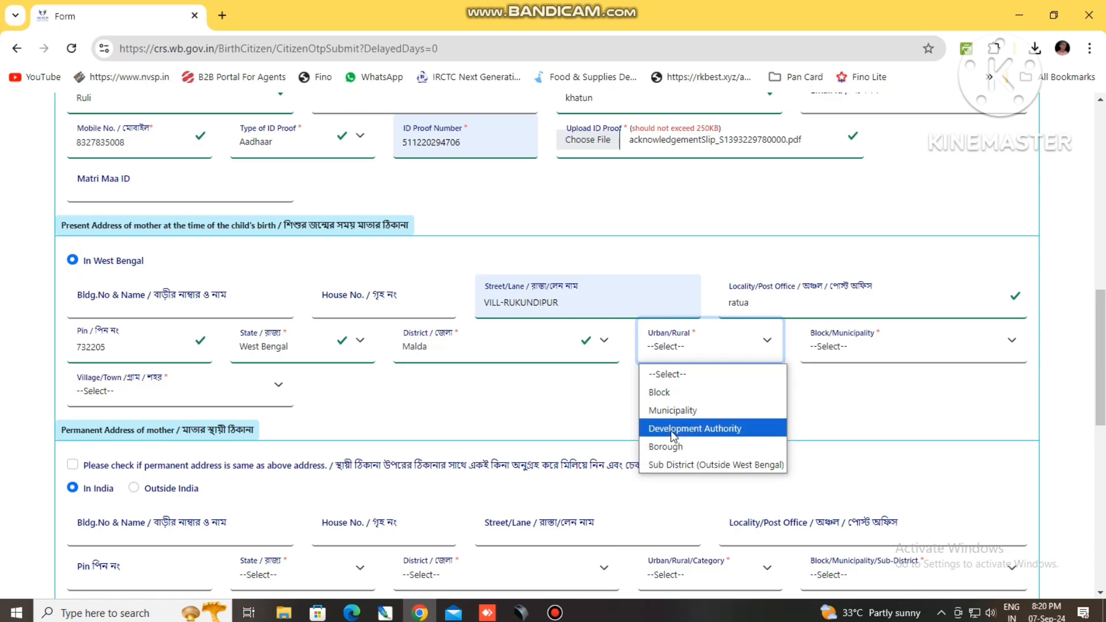
pyautogui.click(660, 393)
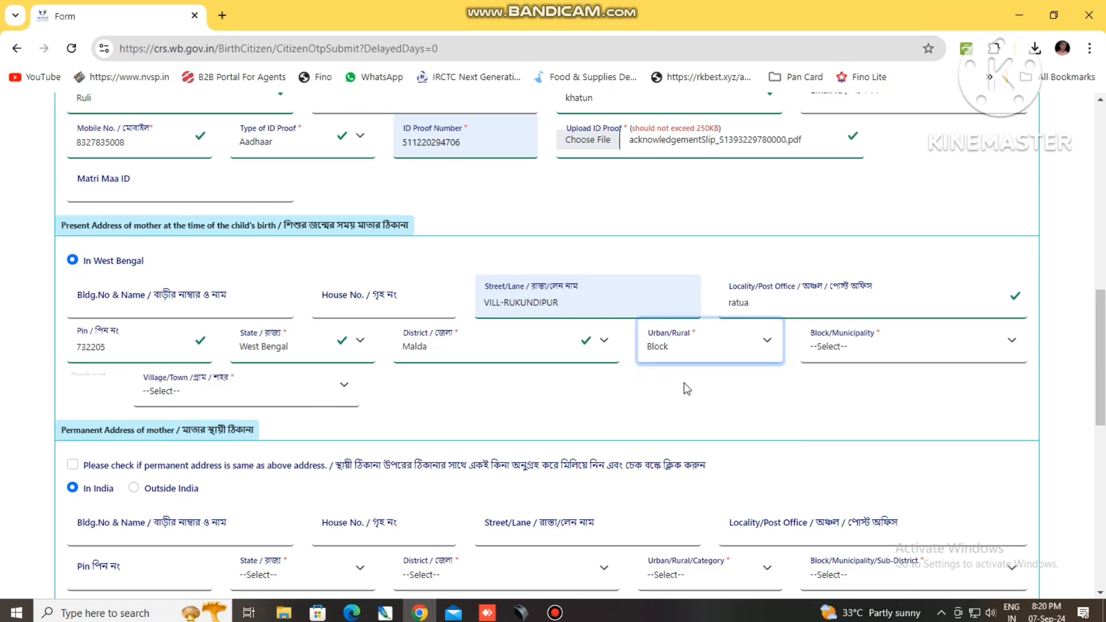
# Step: Choose block RATUA - I, panchayat RATUA and village/town RATUA
pyautogui.click(866, 350)
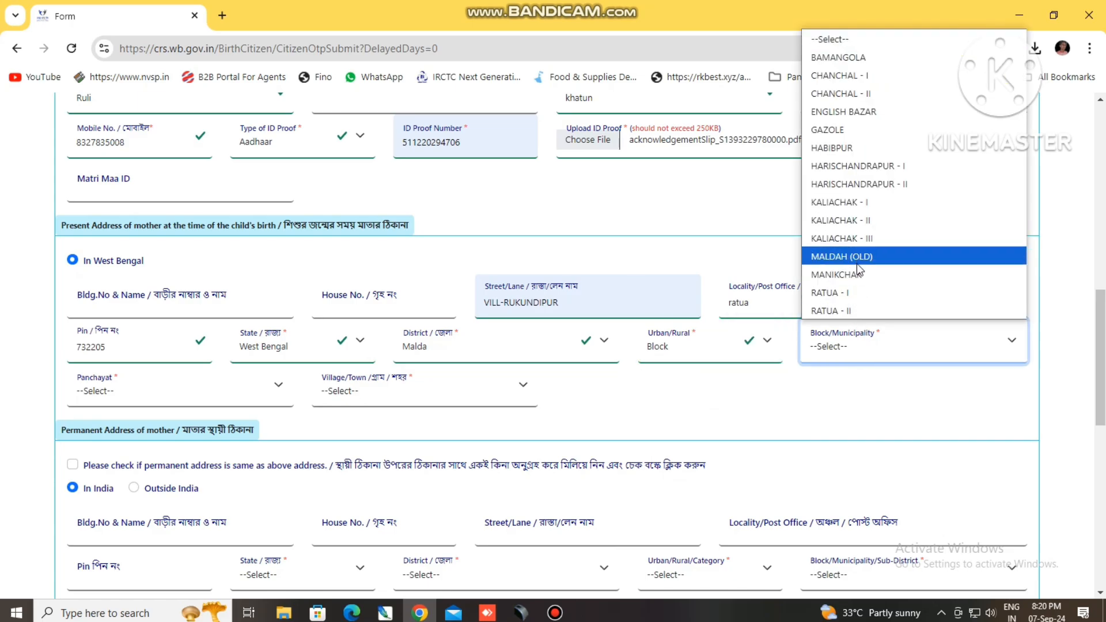
pyautogui.click(857, 291)
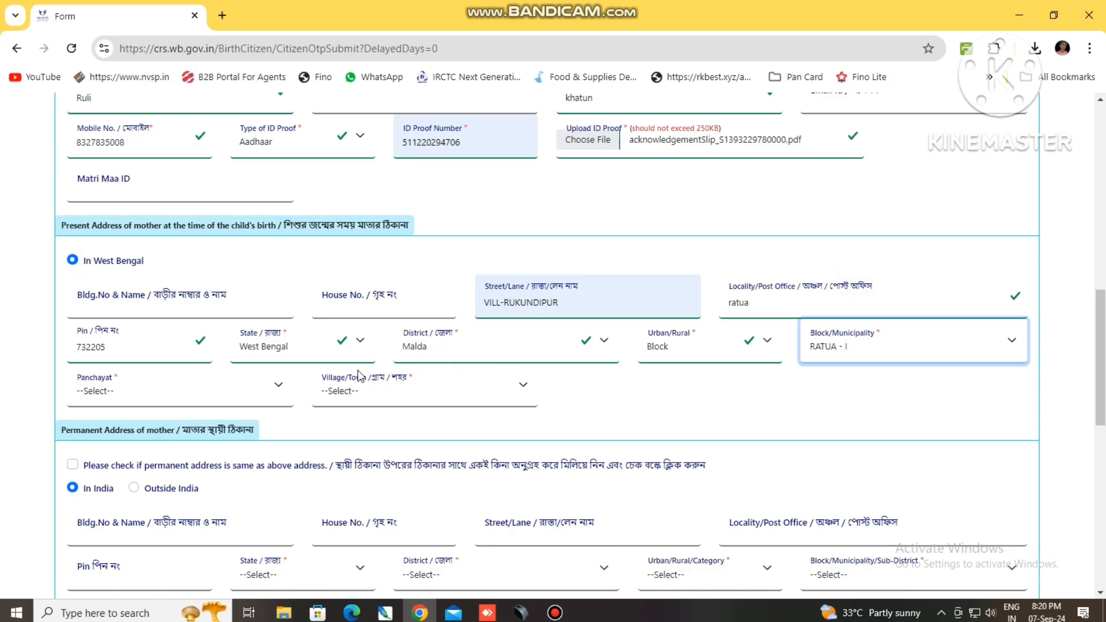
pyautogui.click(172, 396)
pyautogui.click(139, 341)
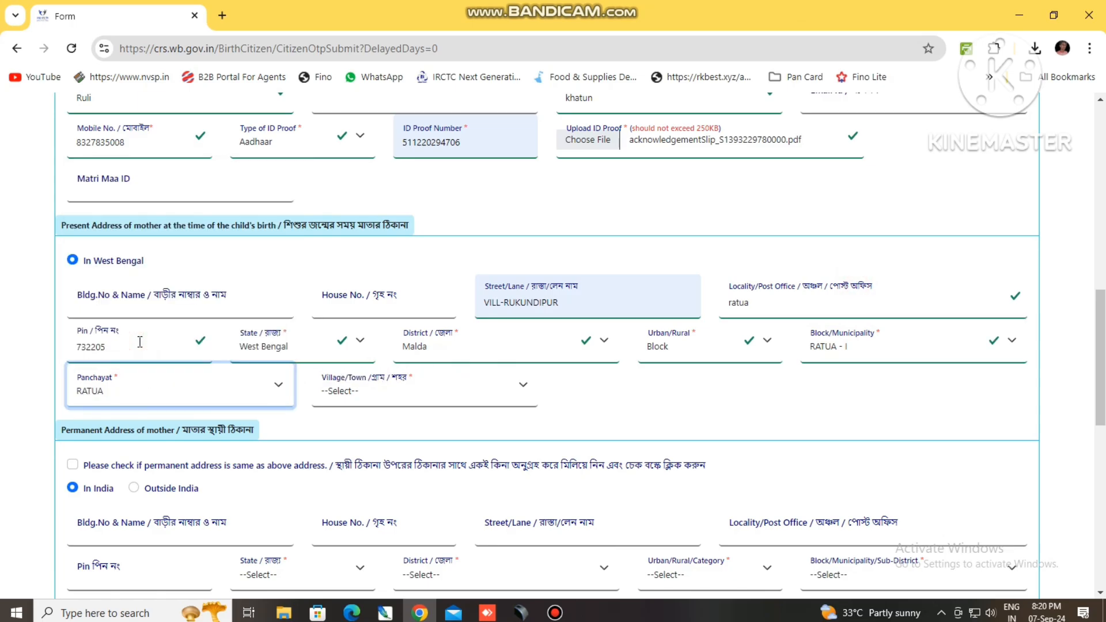
pyautogui.click(366, 391)
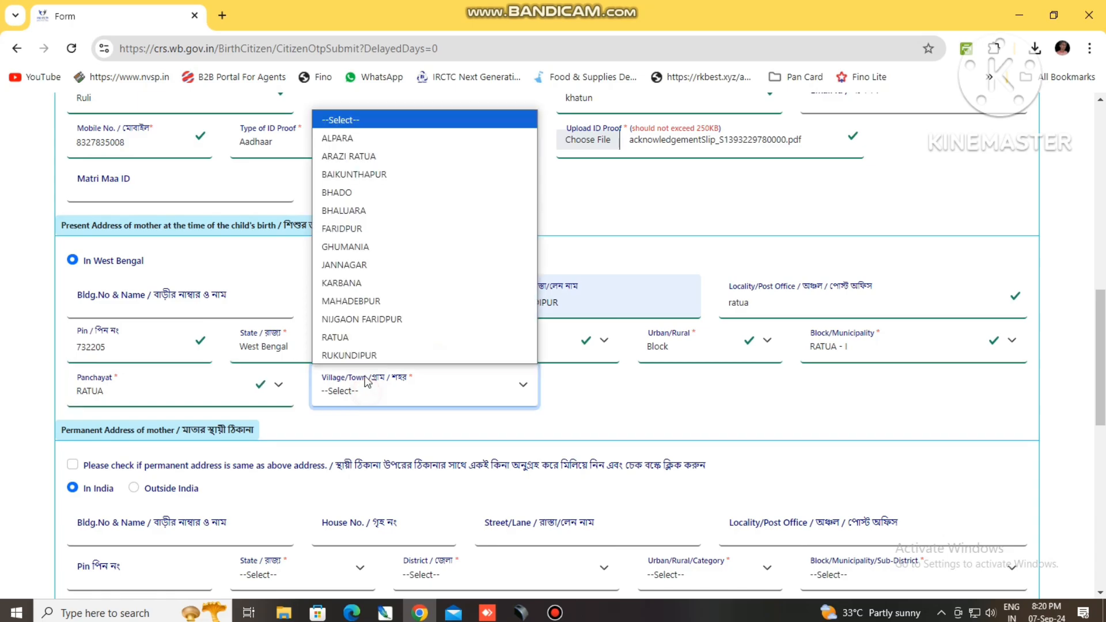
pyautogui.click(357, 340)
# Step: Tick 'permanent address is same as above address' to copy the present address
pyautogui.scroll(-2, 356, 345)
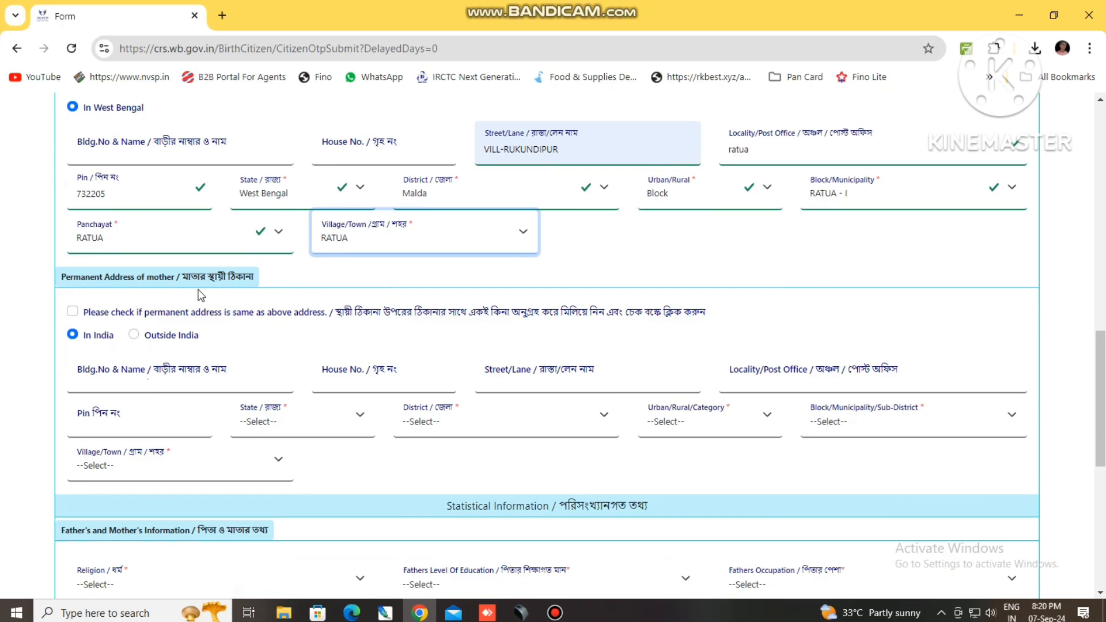
pyautogui.click(72, 311)
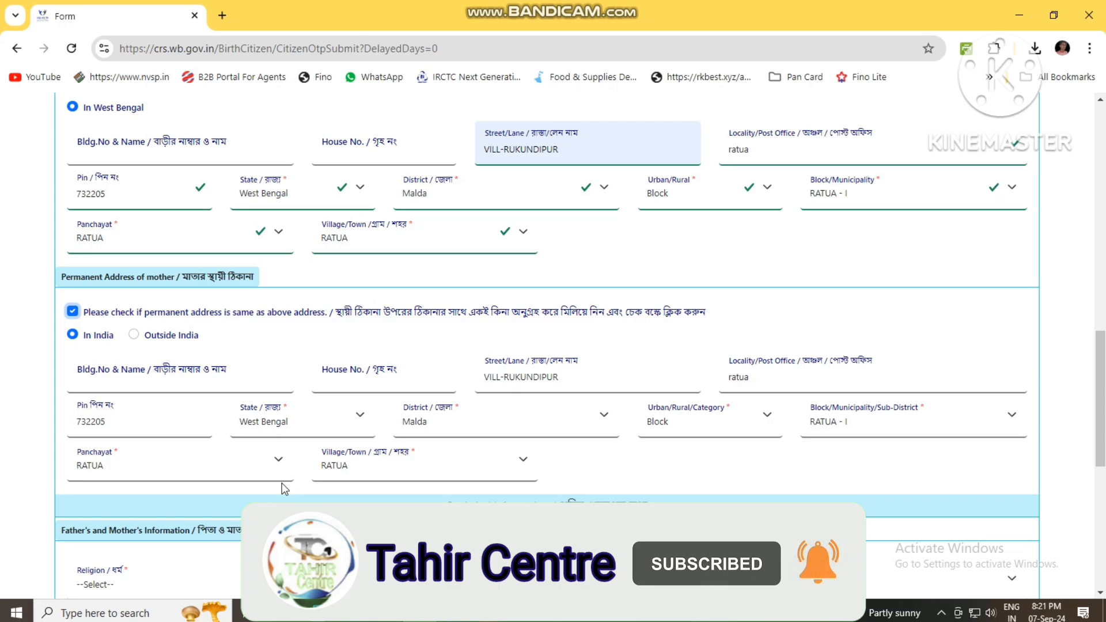
pyautogui.scroll(-4, 282, 485)
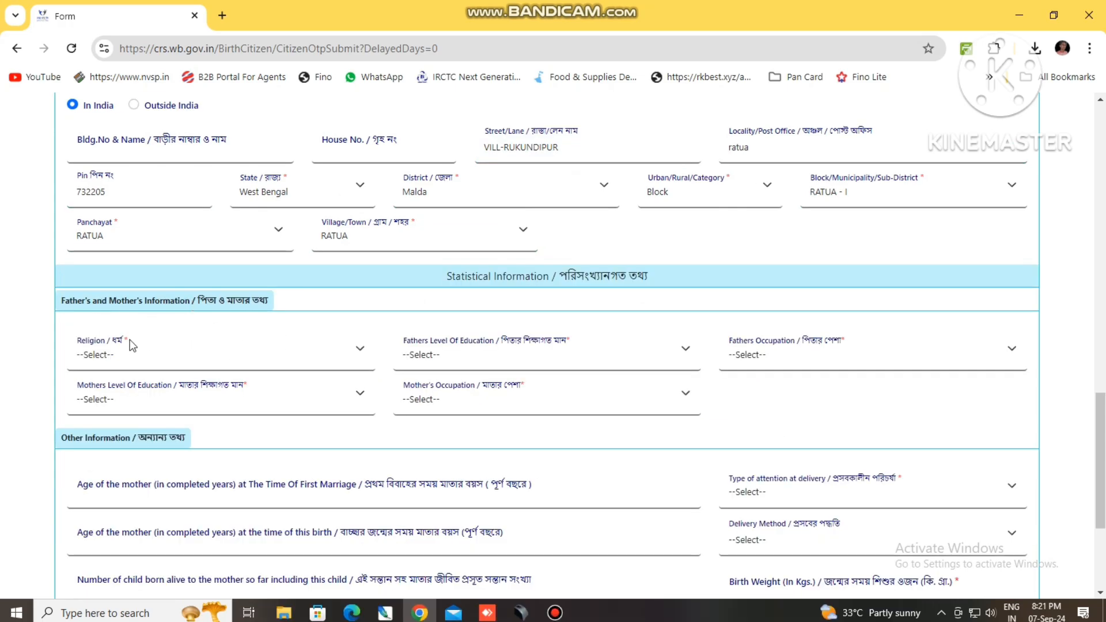
# Step: Set religion to Islam, and the father's education to Illiterate and occupation to Not Known
pyautogui.click(141, 373)
pyautogui.click(114, 456)
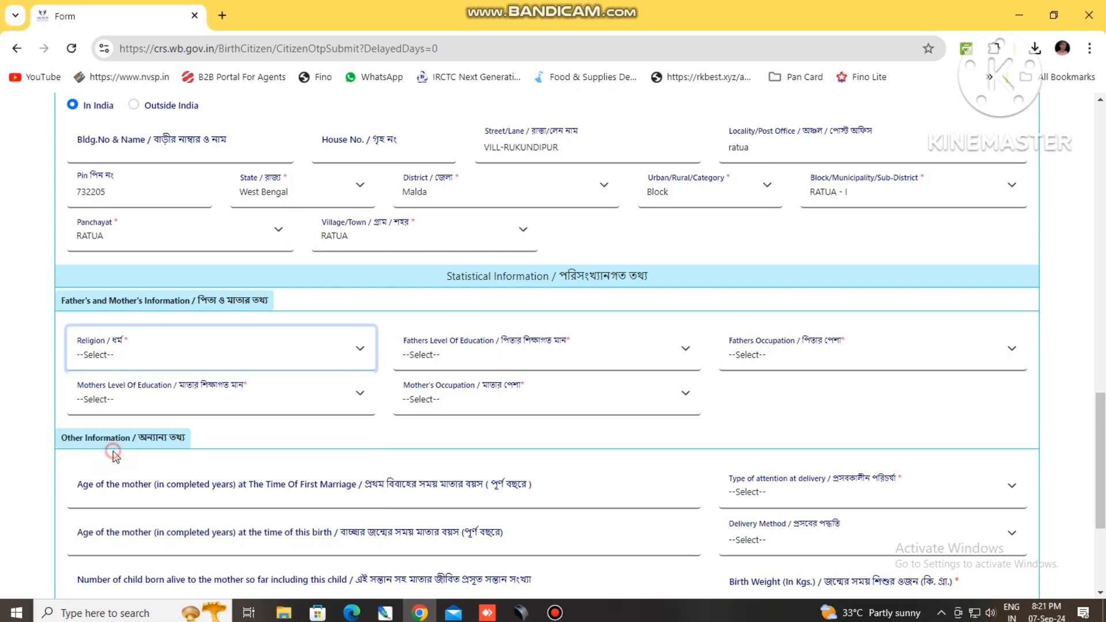
pyautogui.click(466, 361)
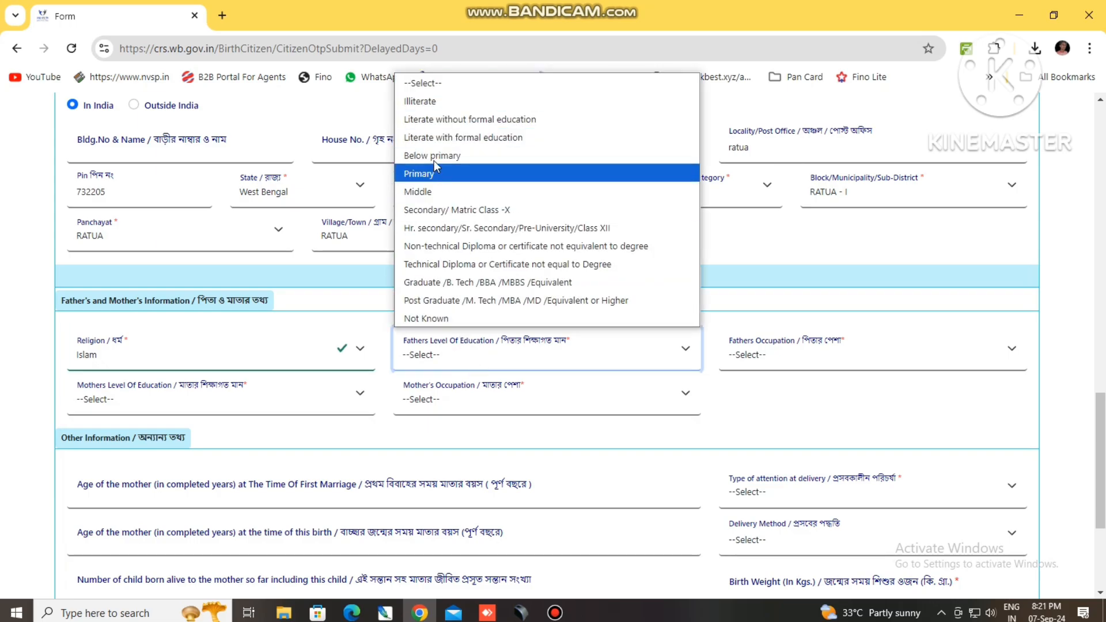
pyautogui.click(427, 105)
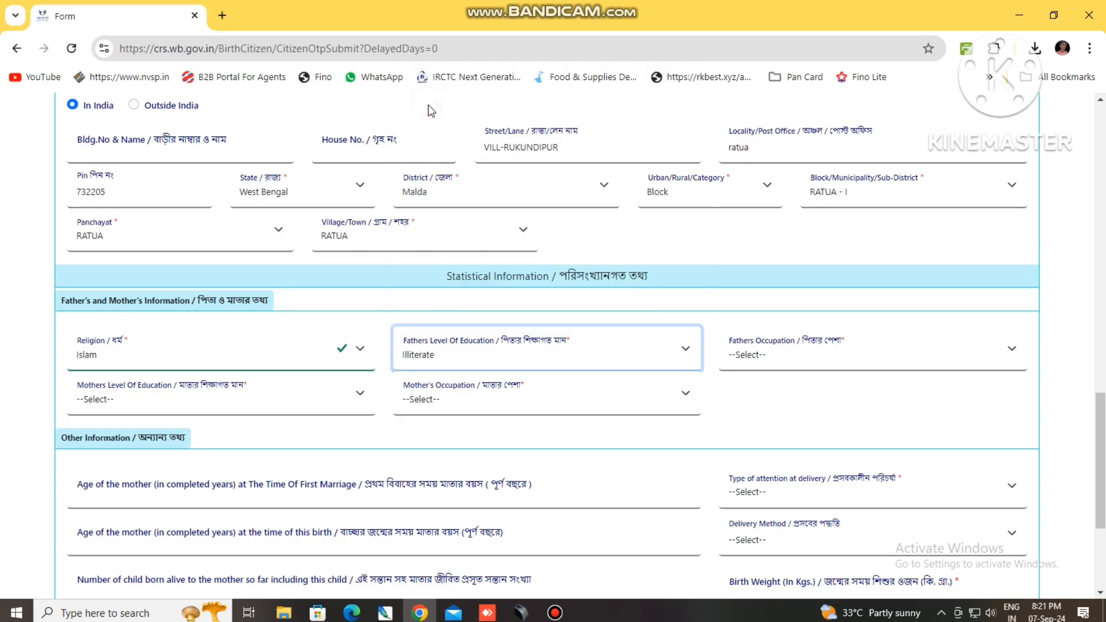
pyautogui.click(798, 360)
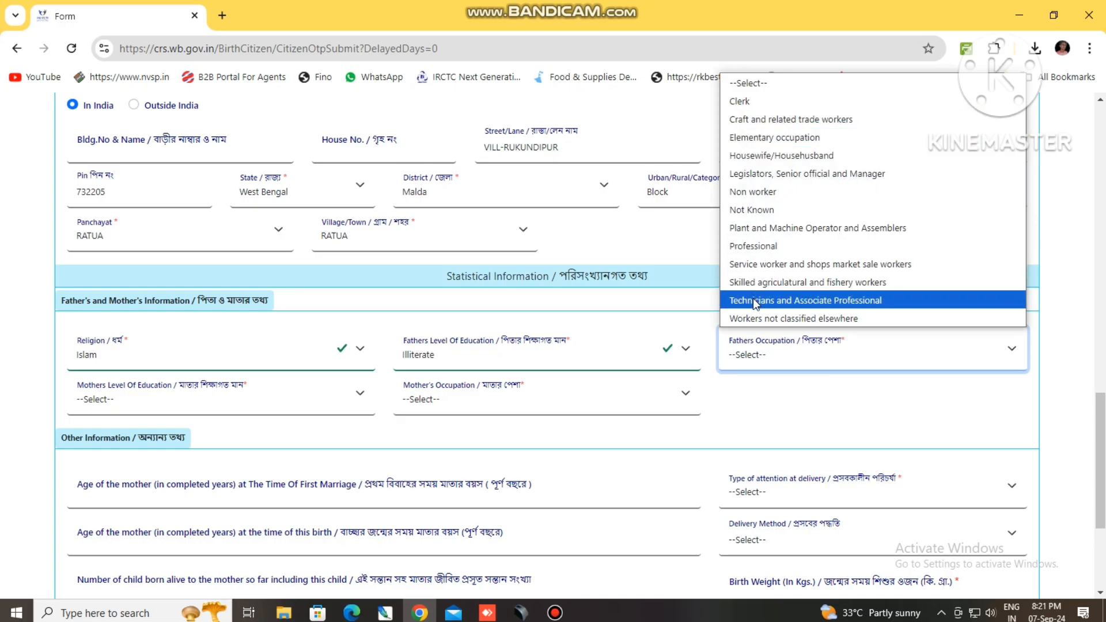
pyautogui.click(751, 216)
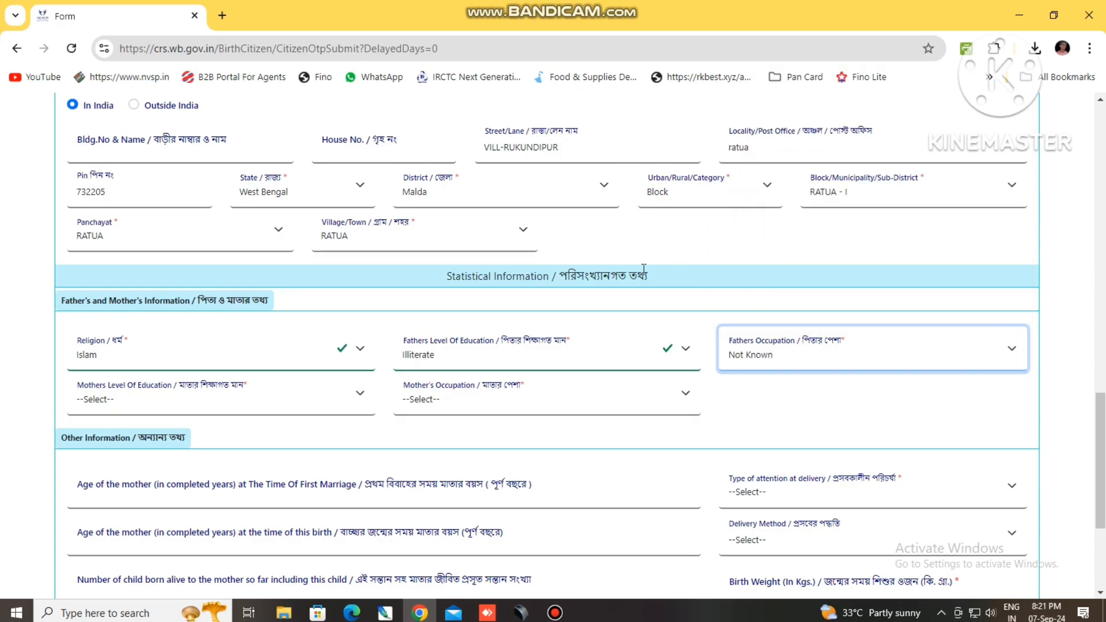
# Step: Set the mother's education to Secondary/ Matric Class -X and occupation to Housewife/Househusband
pyautogui.click(140, 403)
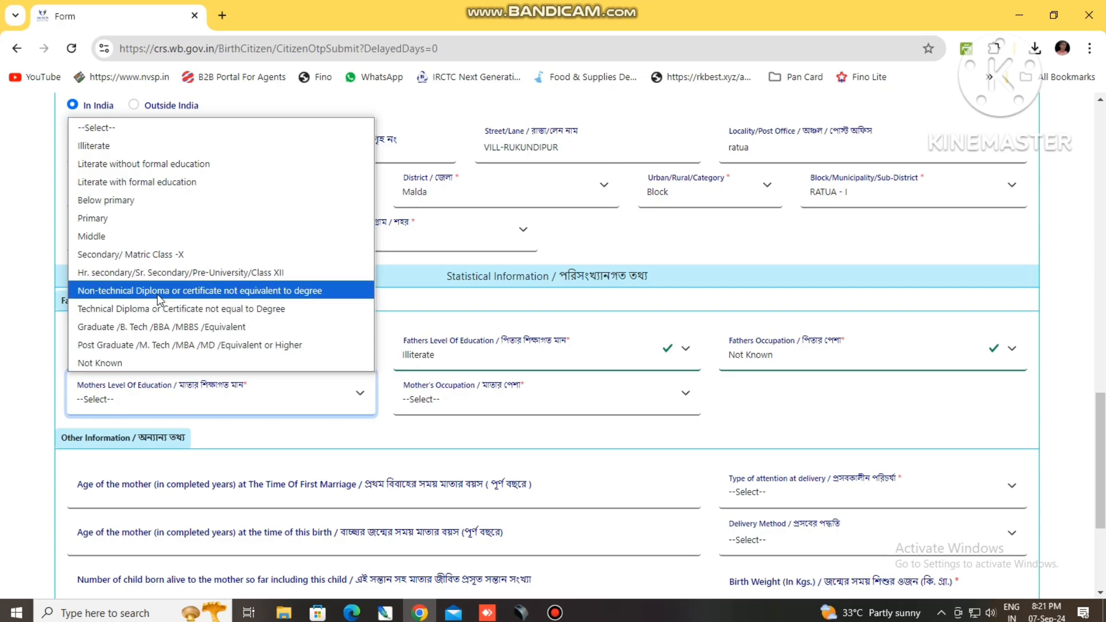
pyautogui.click(148, 249)
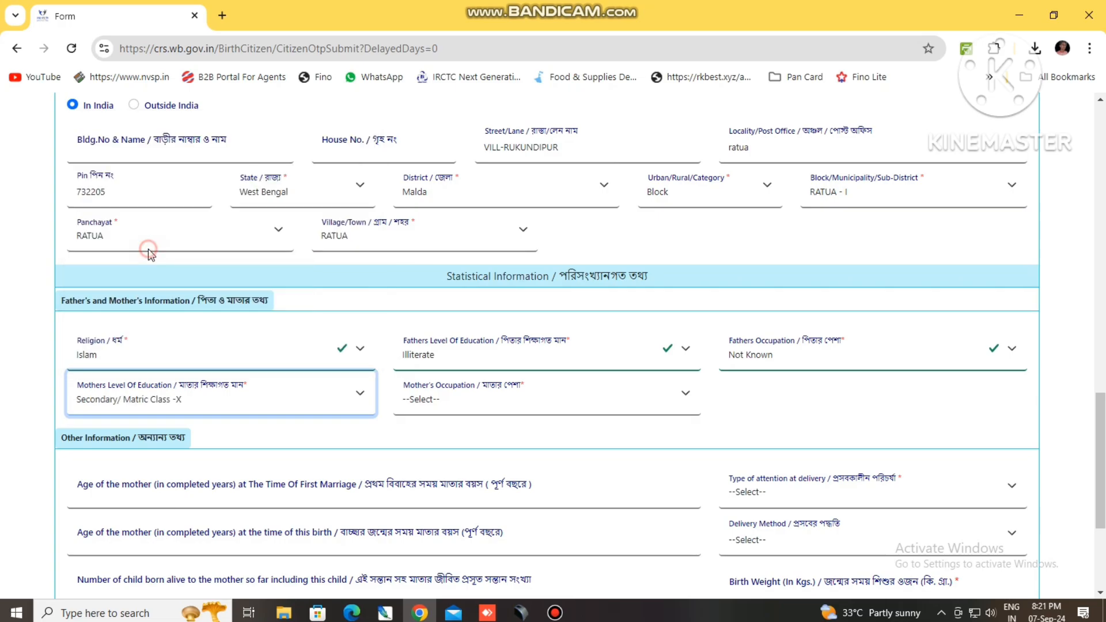
pyautogui.click(441, 397)
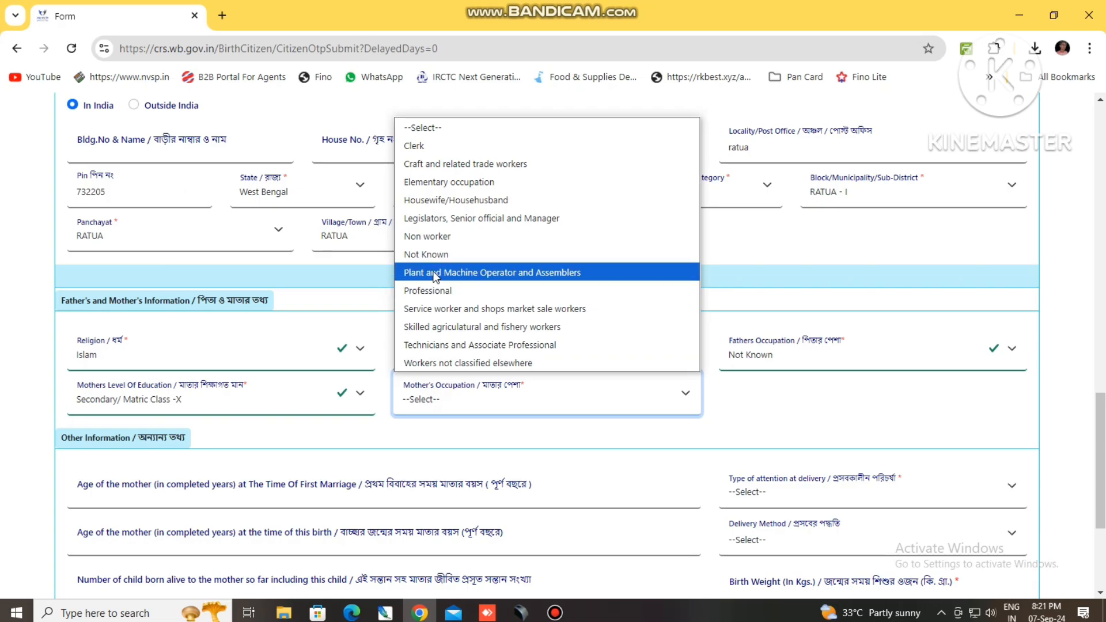
pyautogui.click(438, 203)
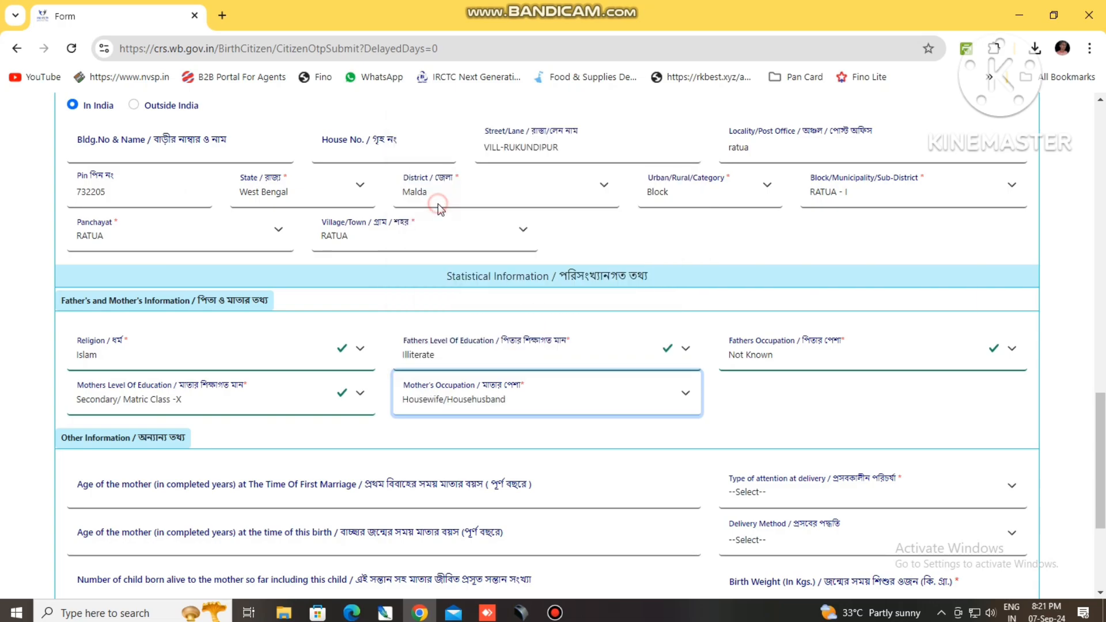
pyautogui.scroll(-3, 501, 307)
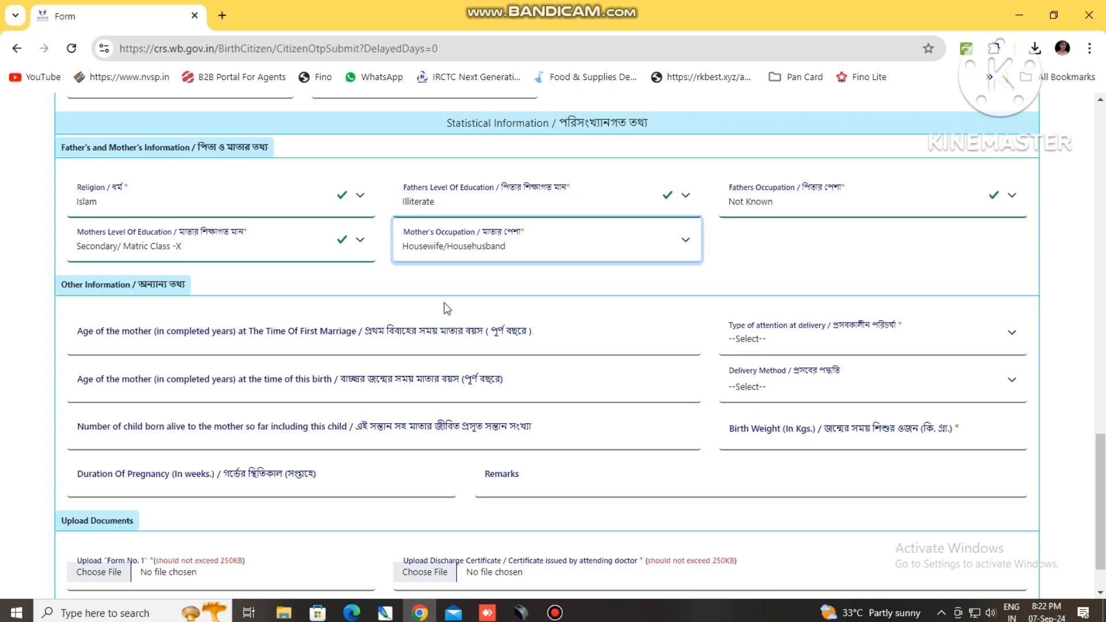
# Step: Choose Institutional - Government attention and Normal delivery method, and enter a 2.94 kg birth weight
pyautogui.click(782, 345)
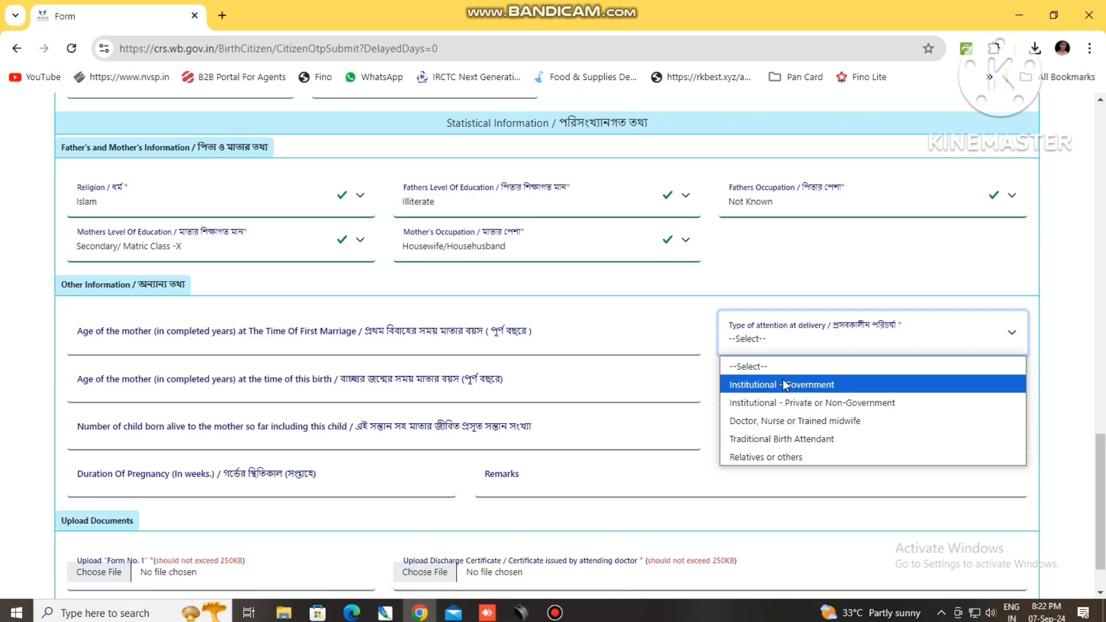
pyautogui.click(785, 383)
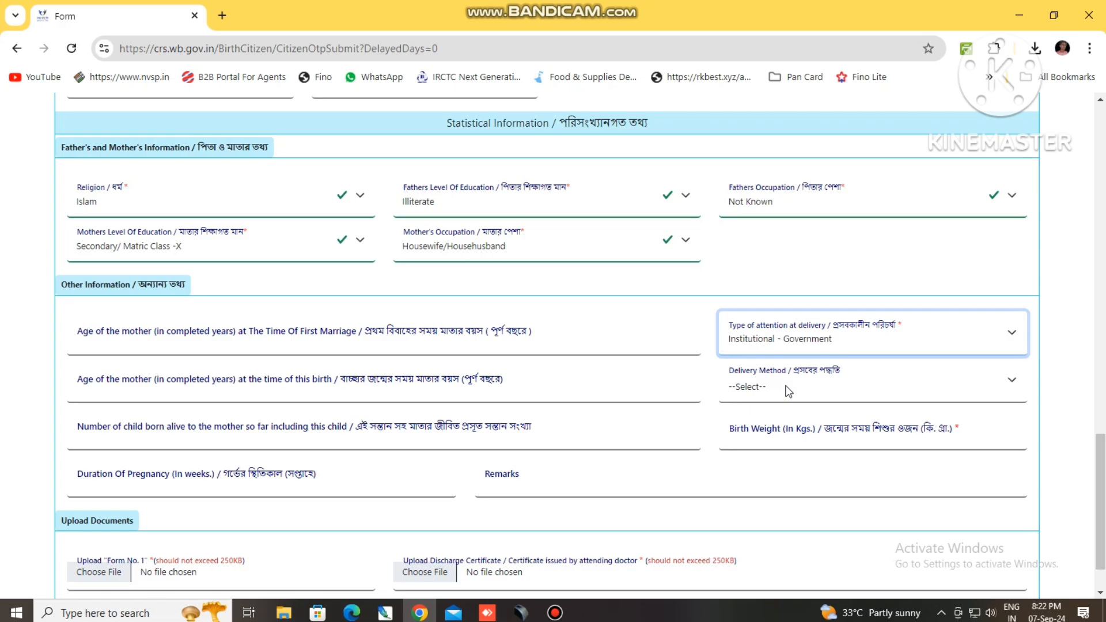
pyautogui.click(786, 387)
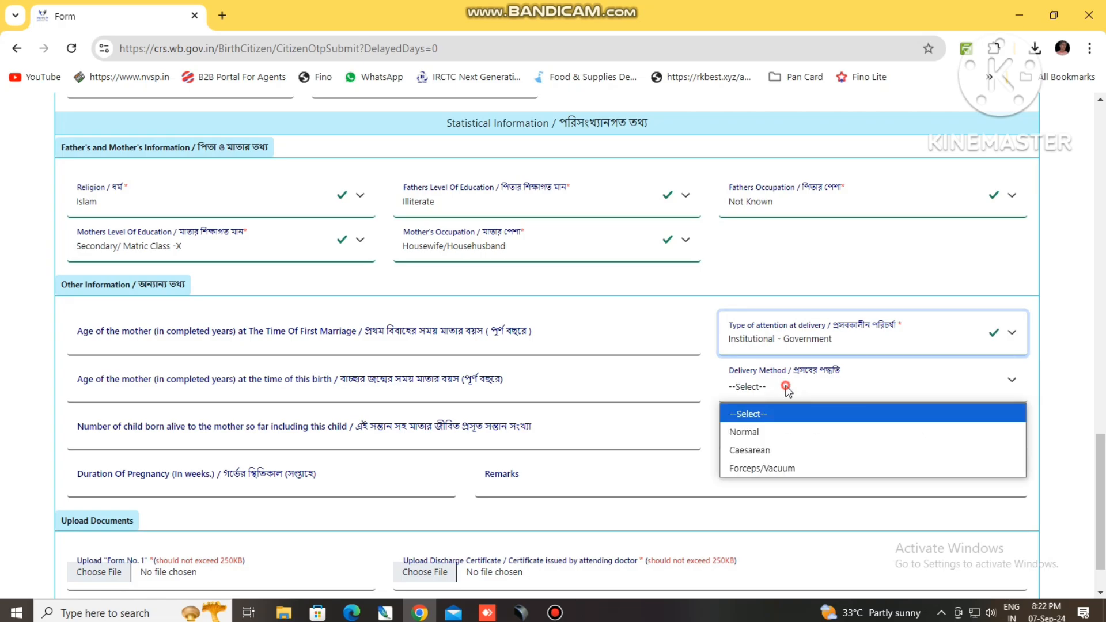
pyautogui.click(749, 431)
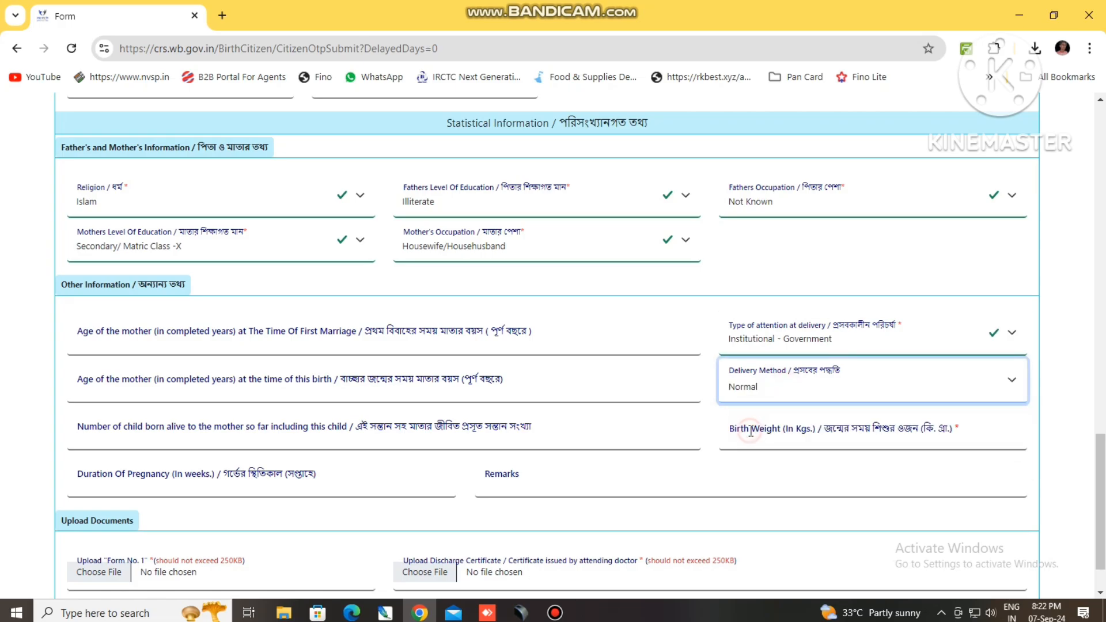
pyautogui.click(821, 438)
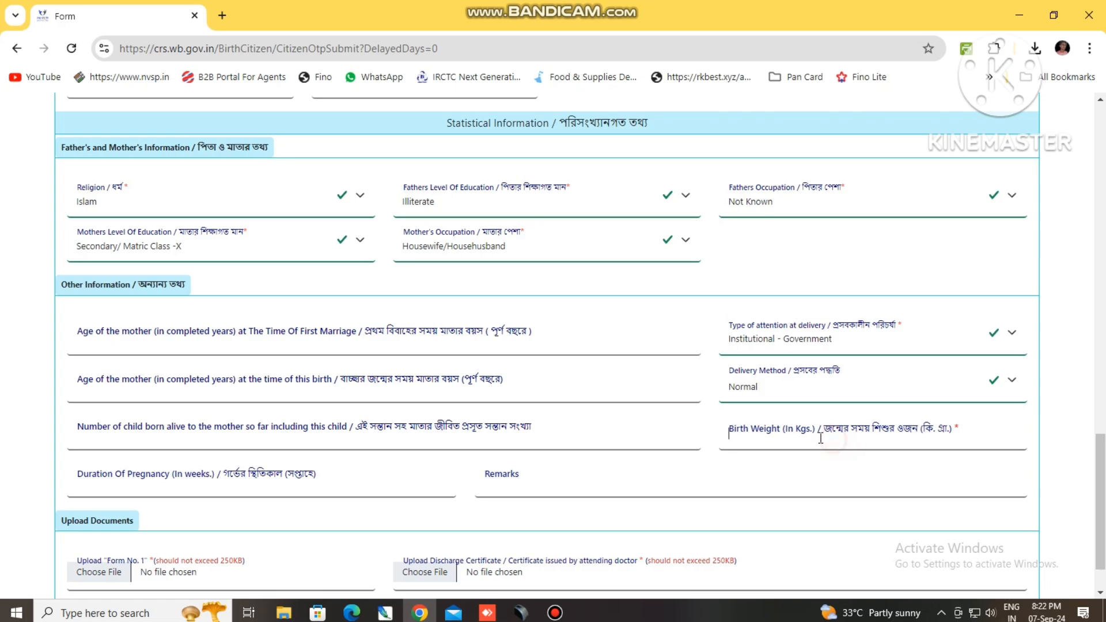
pyautogui.write('2')
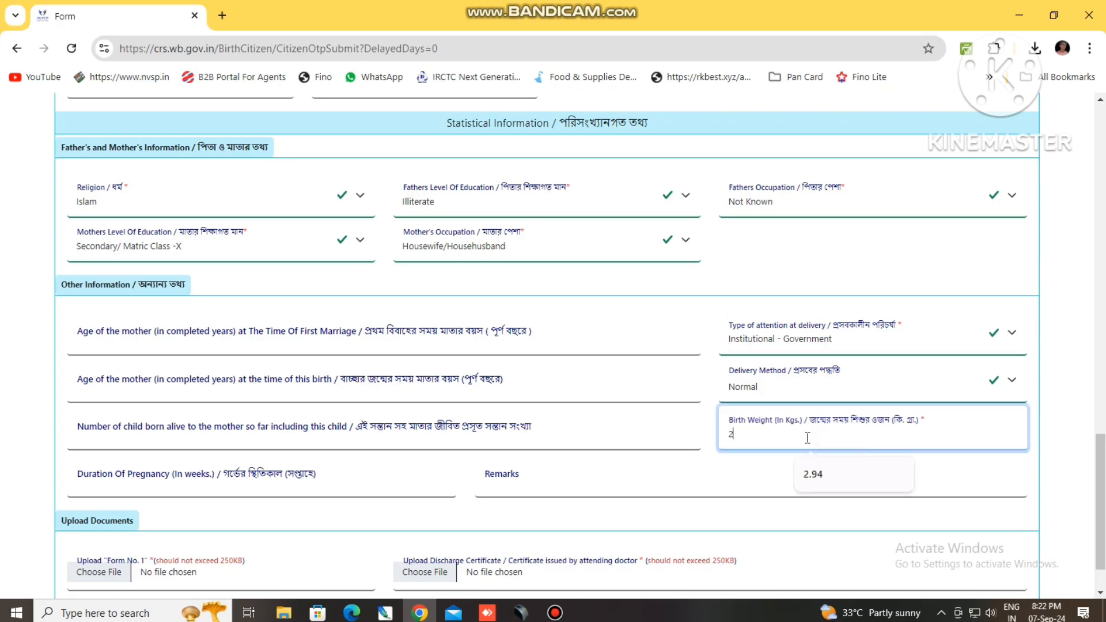
pyautogui.write('.94')
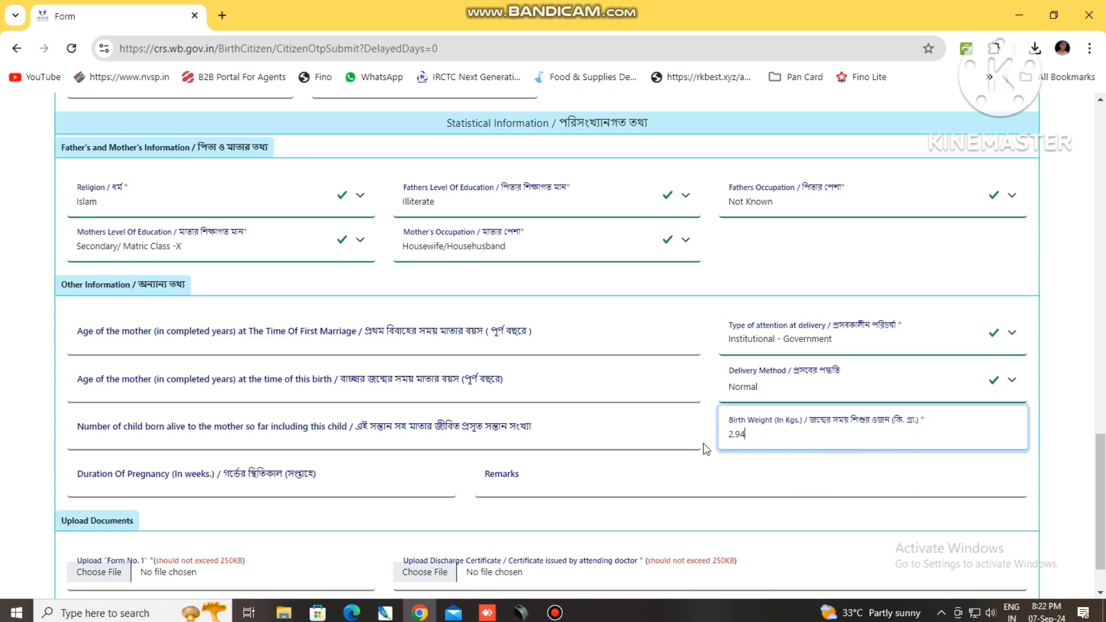
pyautogui.scroll(-1, 617, 430)
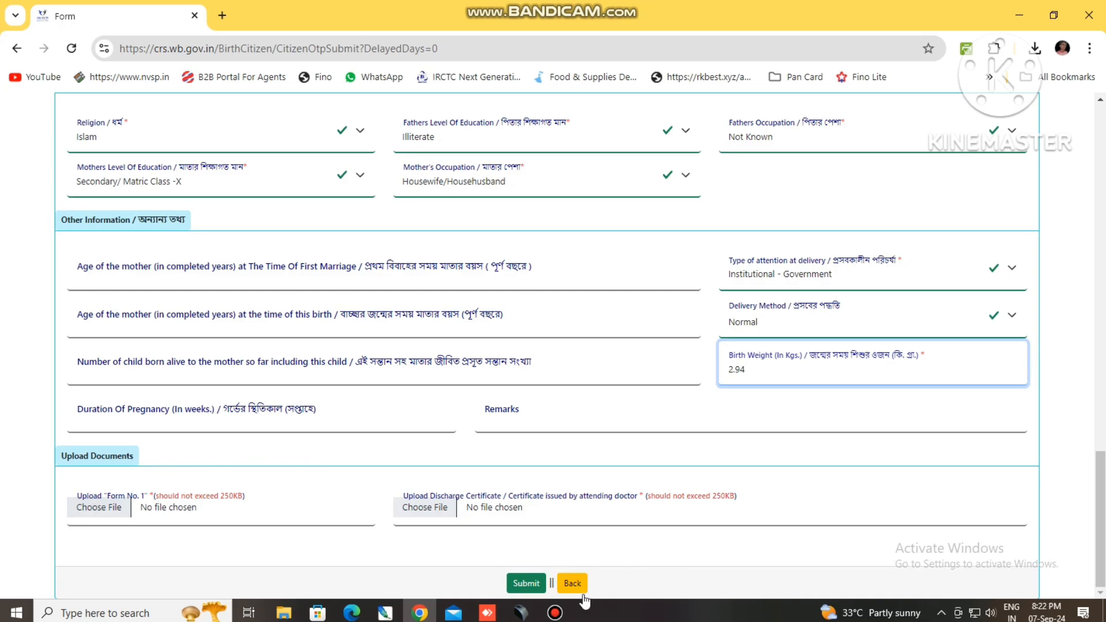
pyautogui.click(102, 559)
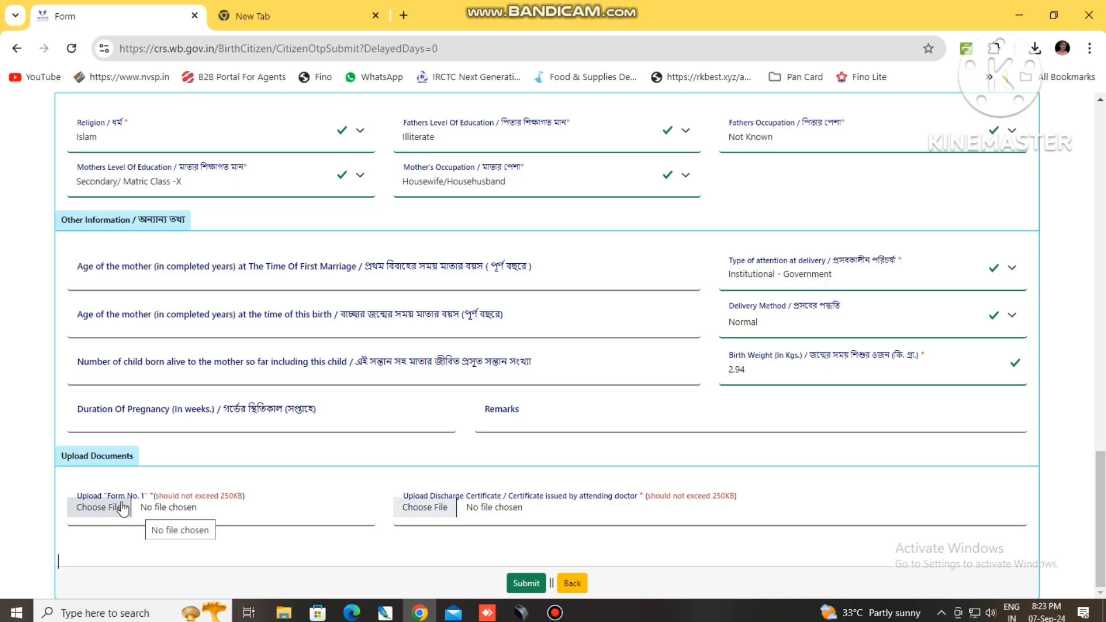
pyautogui.click(327, 18)
pyautogui.click(248, 47)
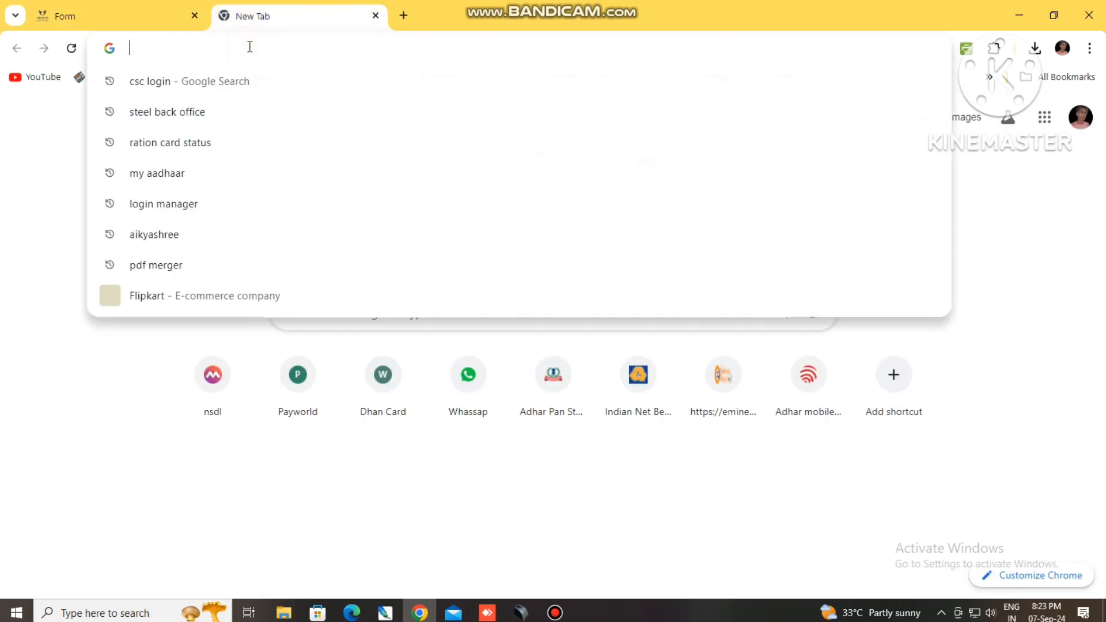
pyautogui.write('https://crs.wb.gov.in/Documents/B1.pdf')
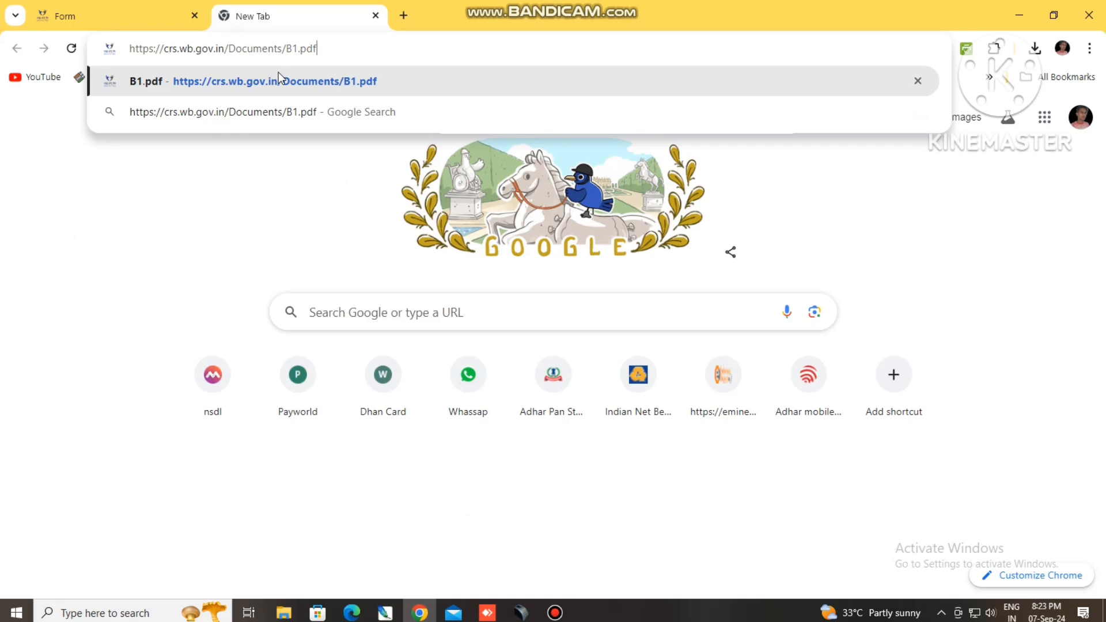
pyautogui.click(279, 73)
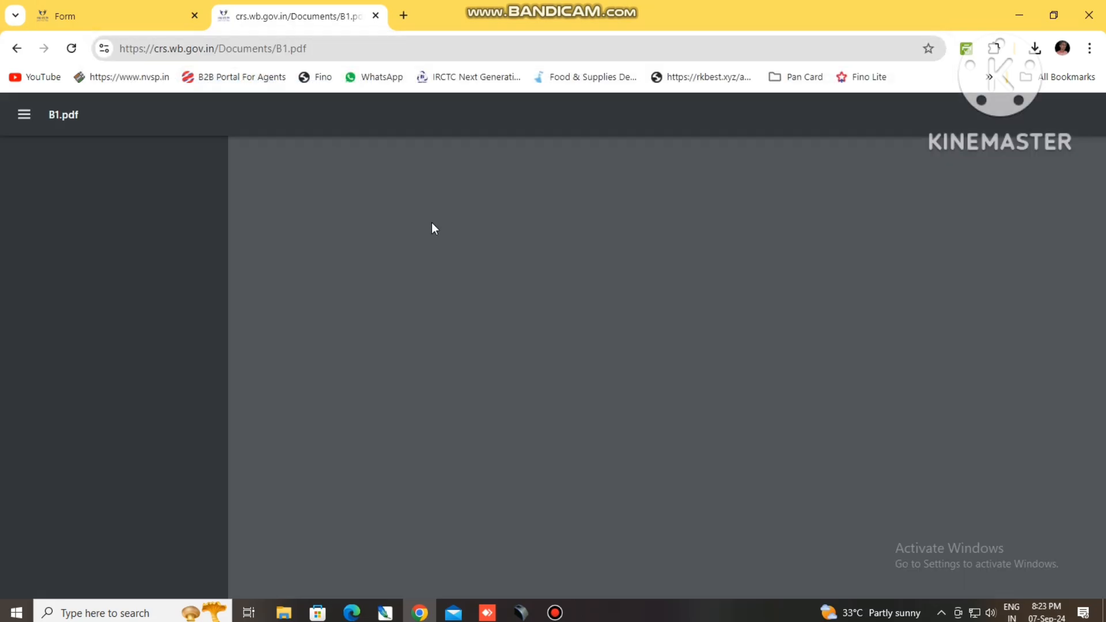
pyautogui.scroll(-3, 558, 307)
pyautogui.scroll(-1, 558, 304)
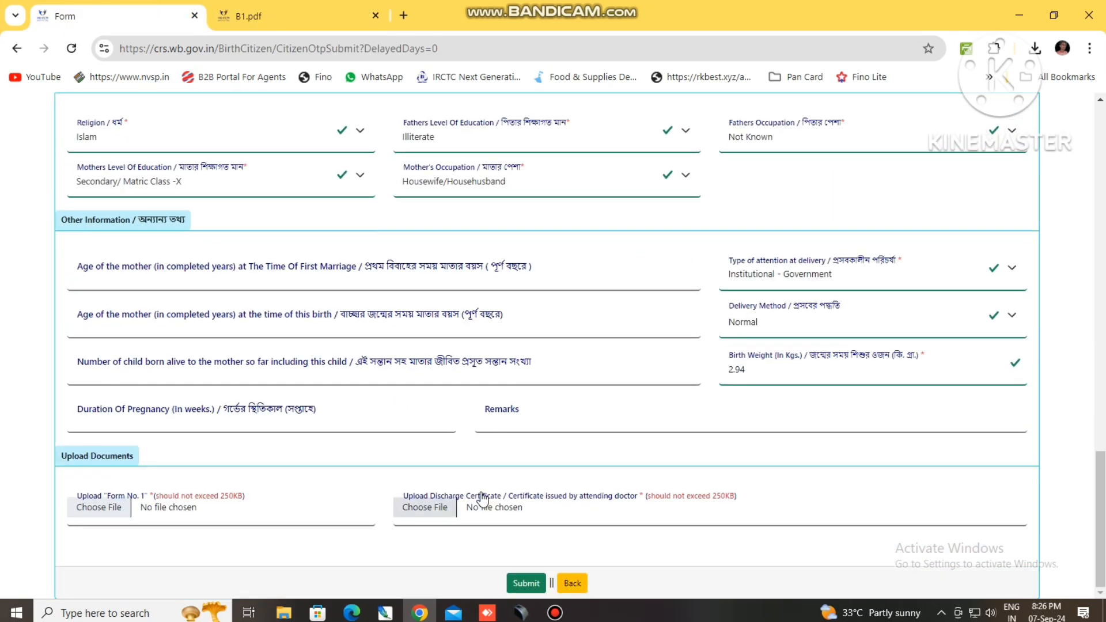
pyautogui.scroll(20, 159, 351)
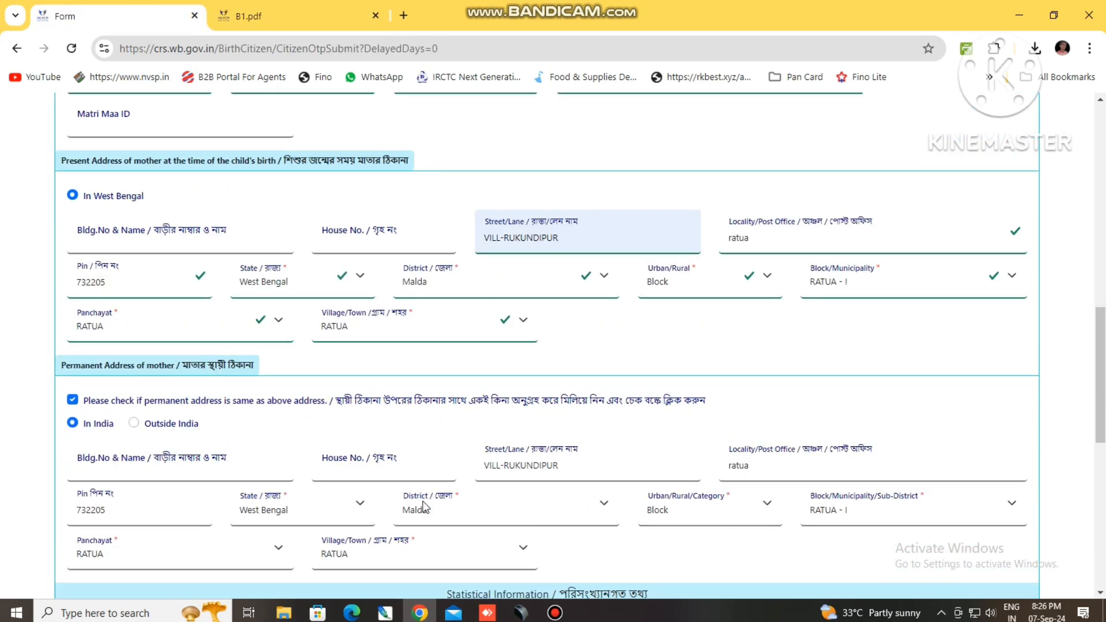
pyautogui.scroll(-3, 136, 309)
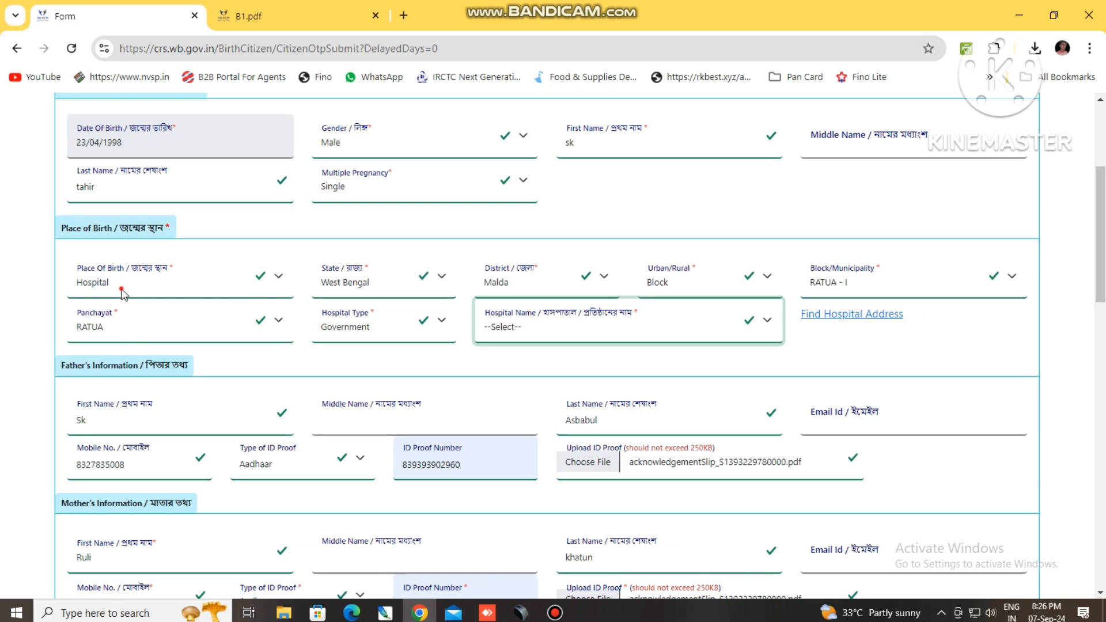
pyautogui.click(123, 288)
pyautogui.click(104, 354)
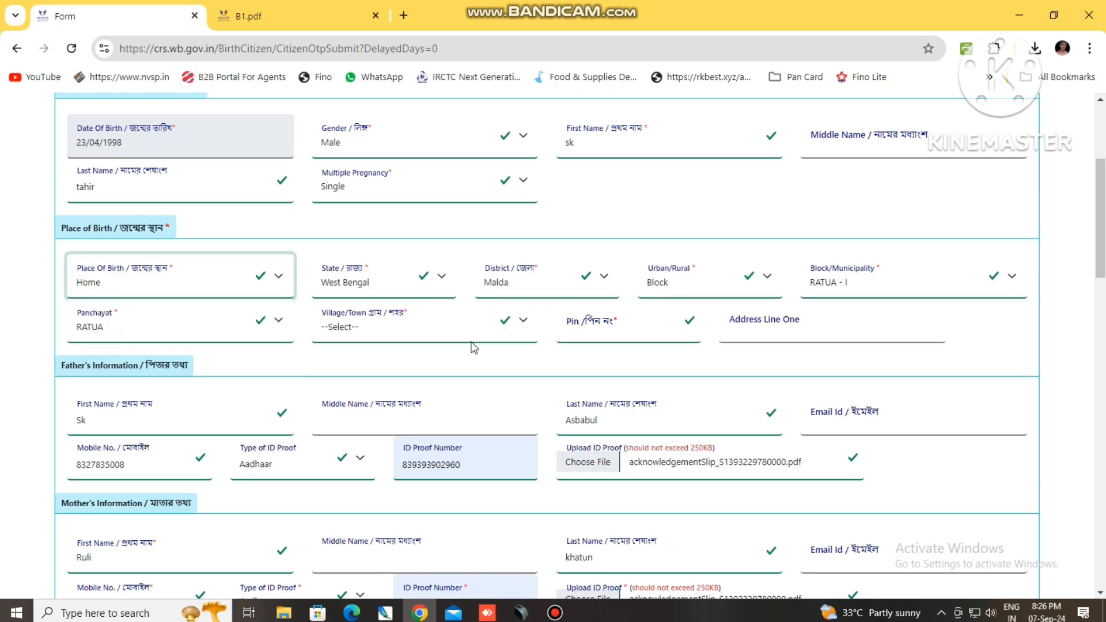
pyautogui.click(418, 325)
pyautogui.click(363, 588)
pyautogui.click(639, 334)
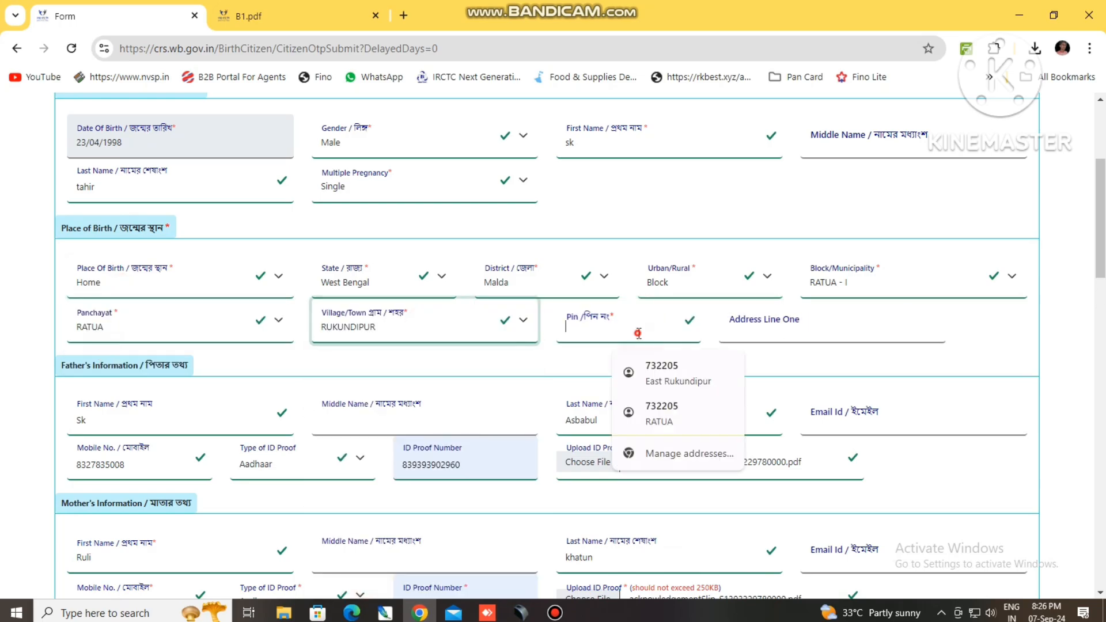
pyautogui.write('732')
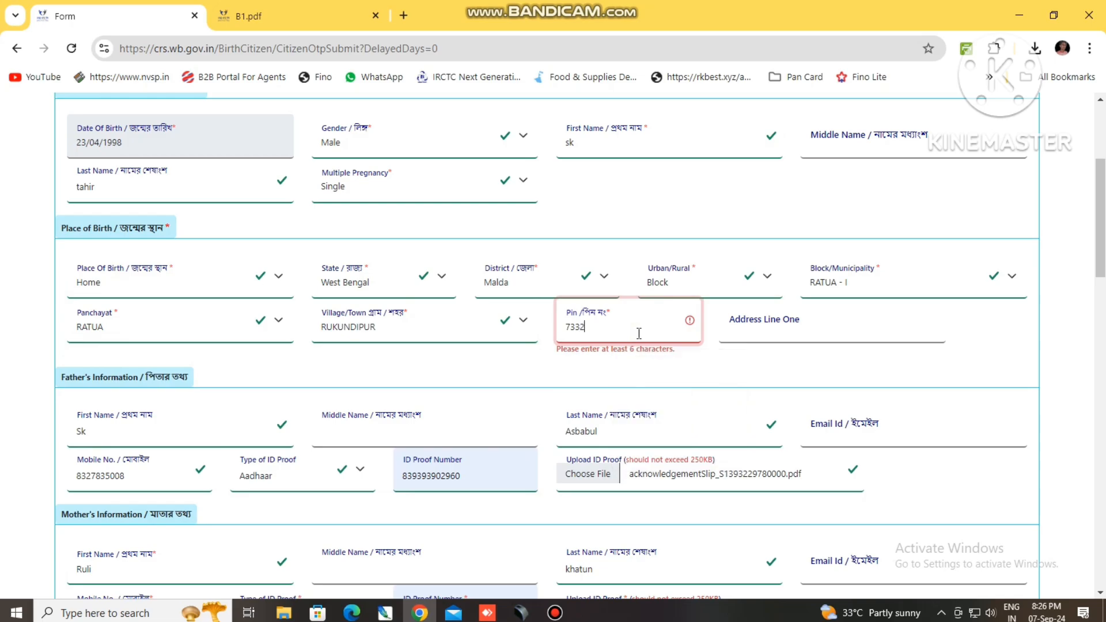
pyautogui.write('205')
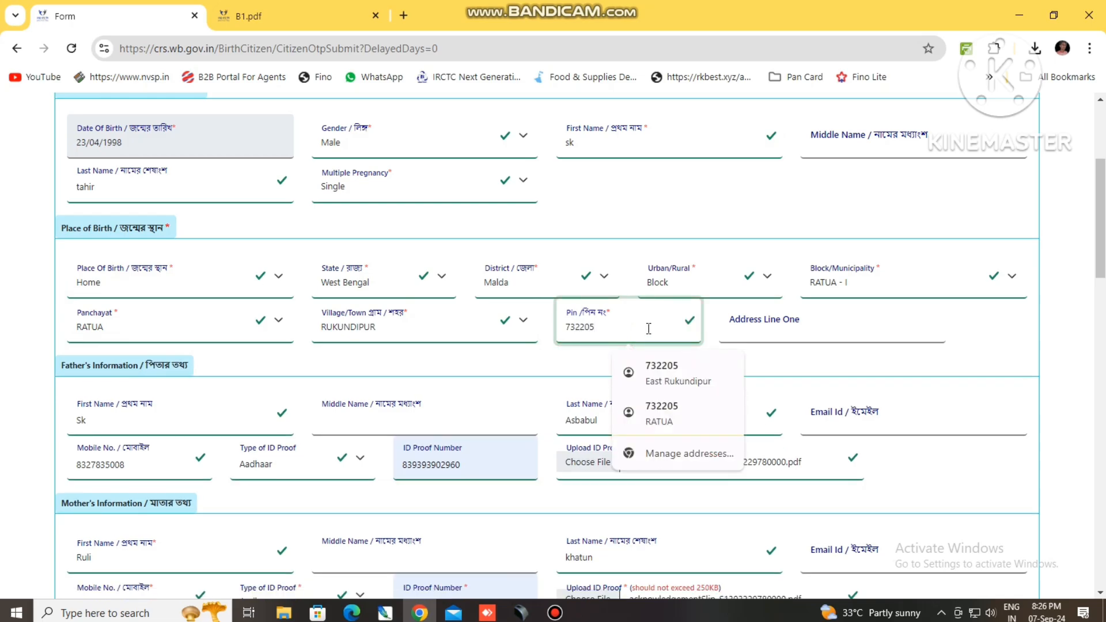
pyautogui.scroll(-15, 461, 369)
pyautogui.scroll(-3, 408, 379)
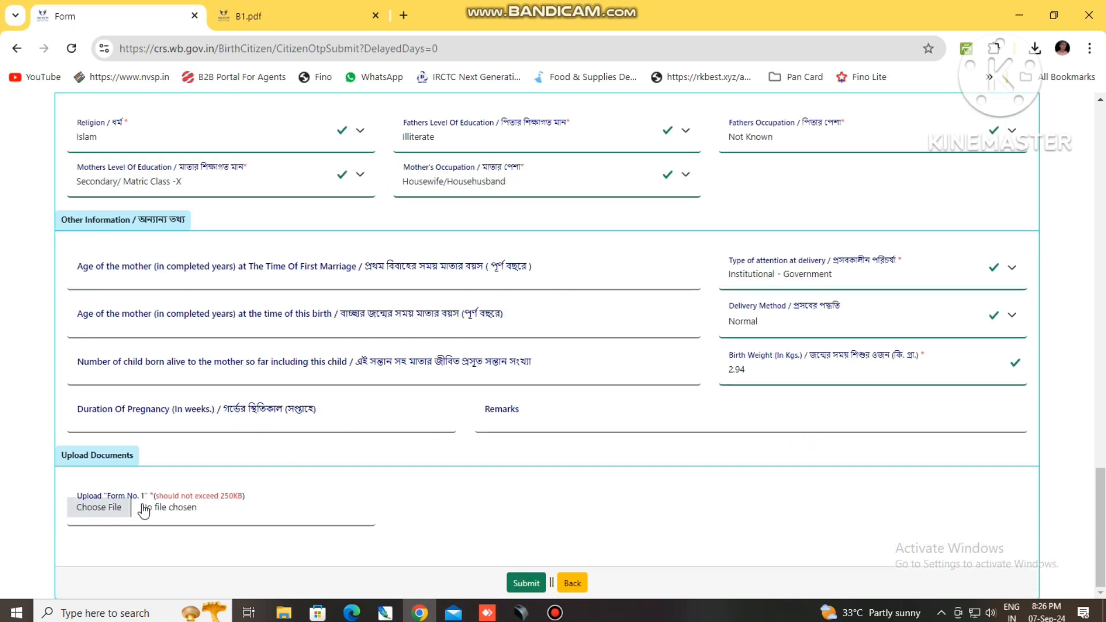